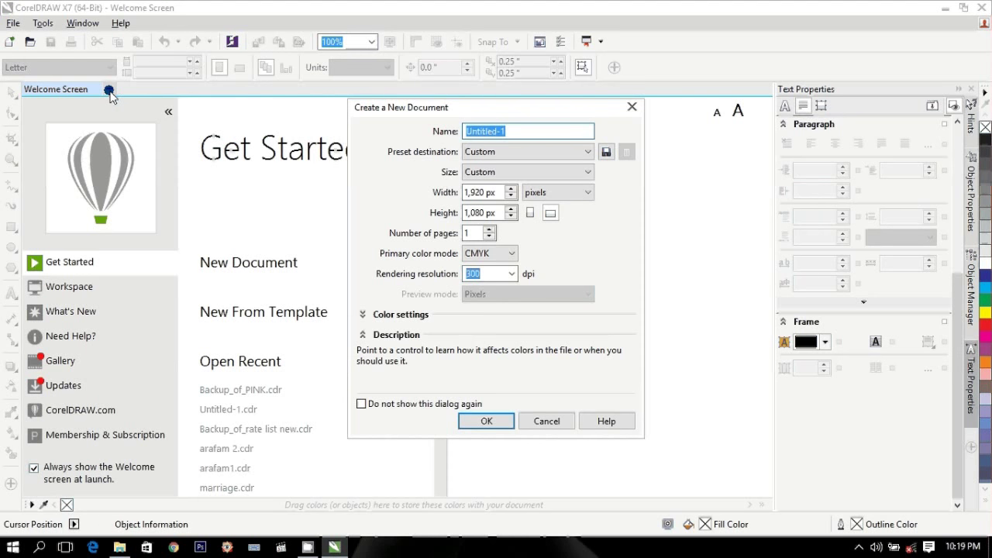
{"action": "key", "text": "Escape"}
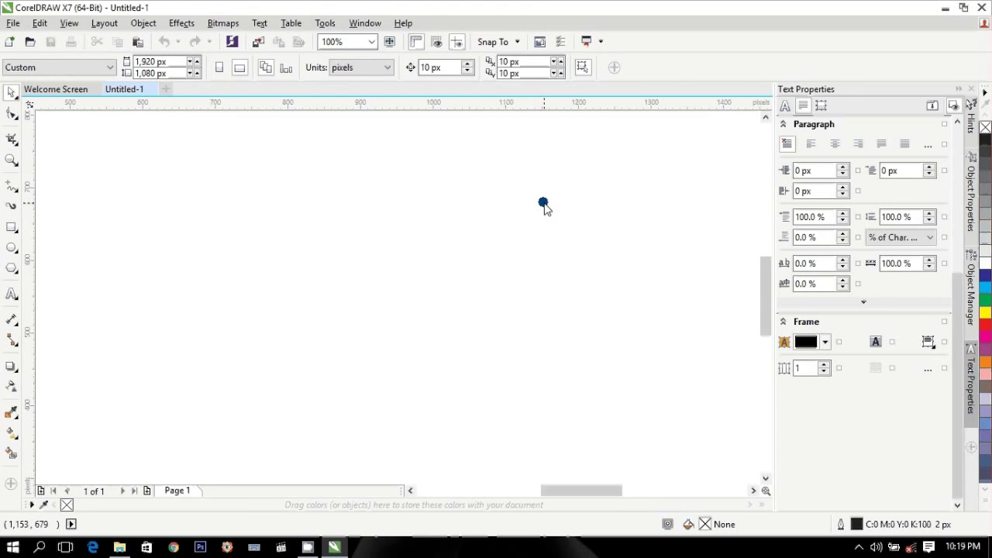
{"action": "scroll", "coordinate": [428, 266], "scroll_direction": "down", "scroll_amount": 2}
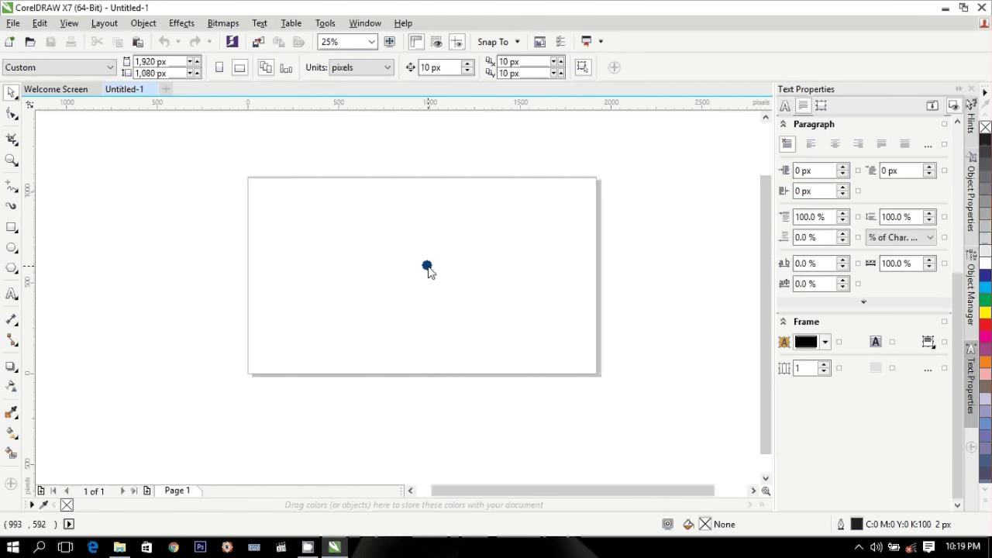
{"action": "left_click", "coordinate": [152, 90]}
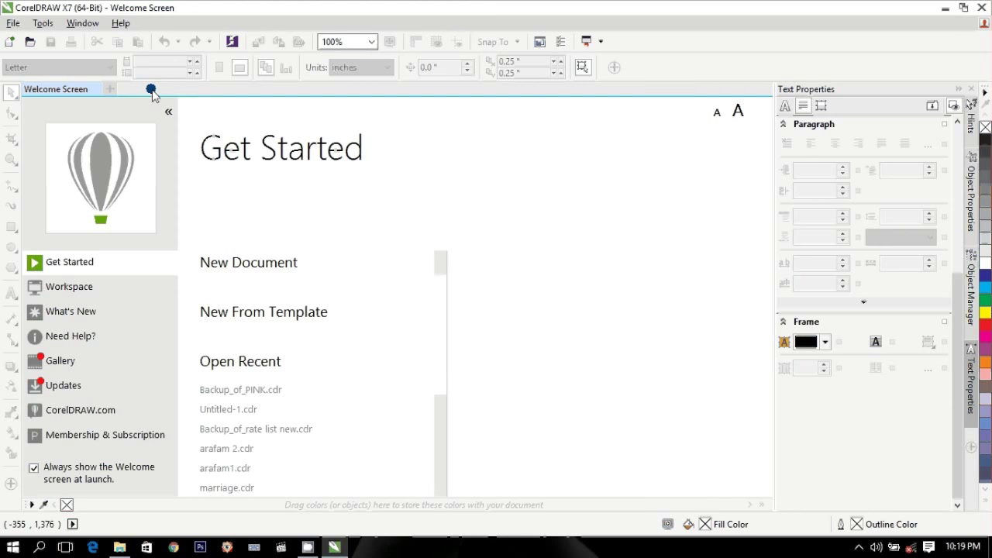
{"action": "left_click", "coordinate": [13, 23]}
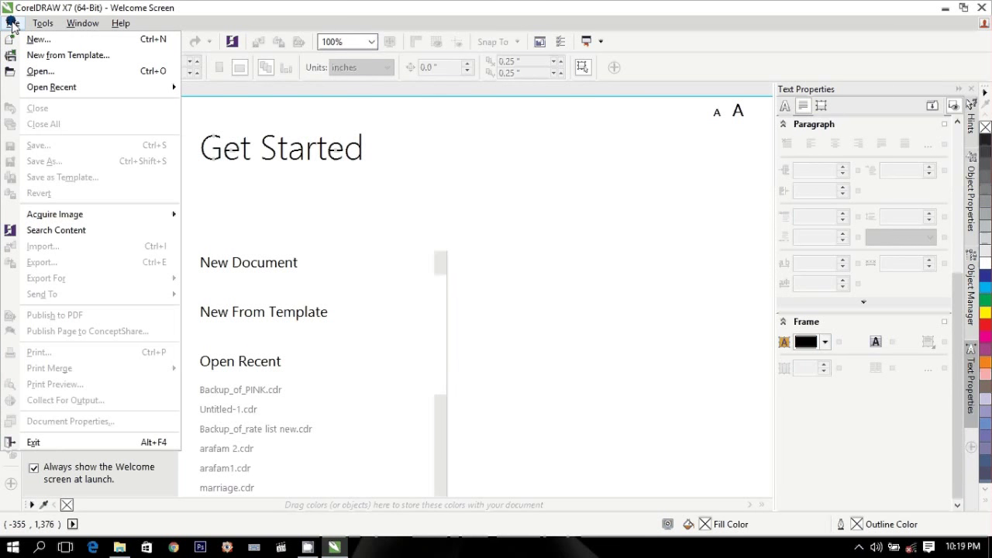
{"action": "left_click", "coordinate": [12, 23]}
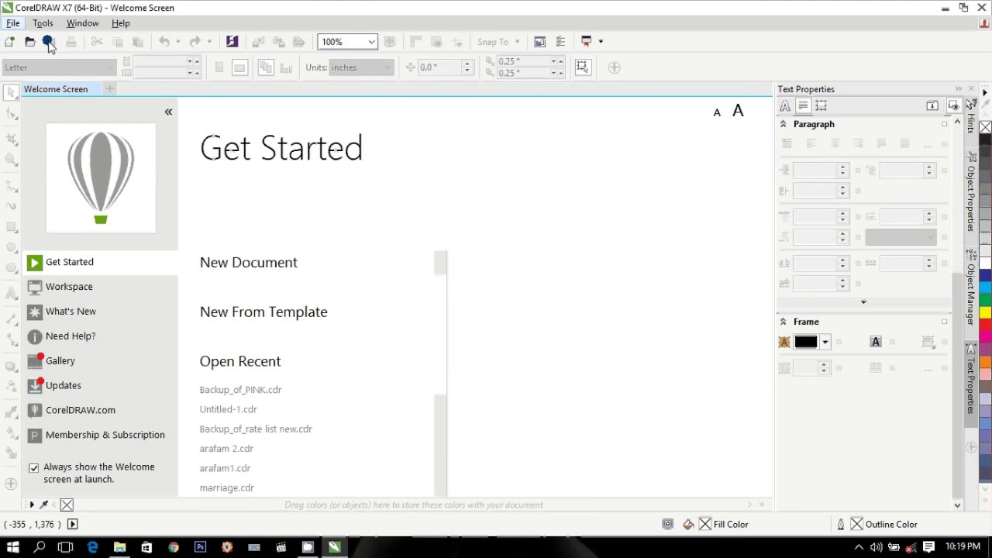
Step: Create a new document with the A4 page size
{"action": "key", "text": "ctrl+n"}
{"action": "left_click", "coordinate": [540, 171]}
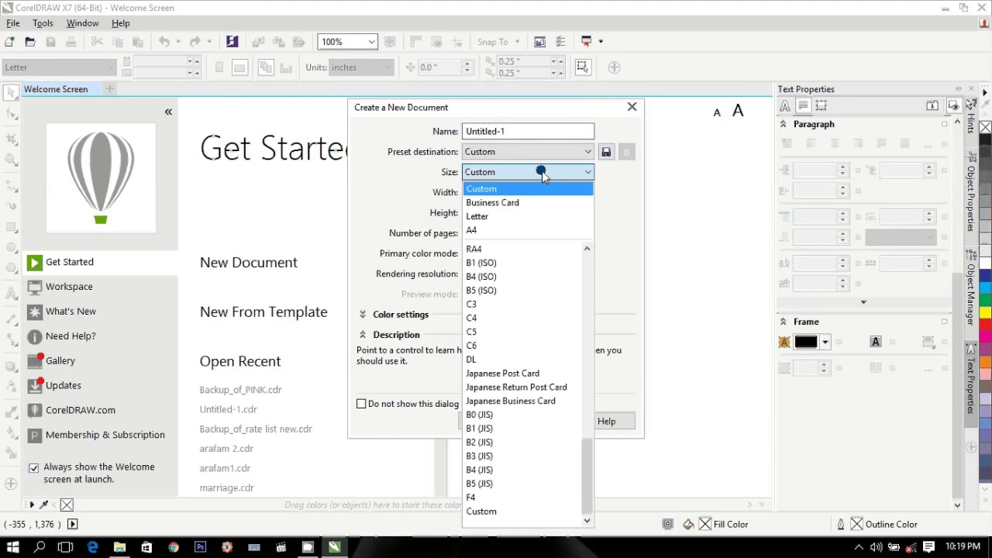
{"action": "left_click", "coordinate": [471, 230]}
{"action": "key", "text": "Return"}
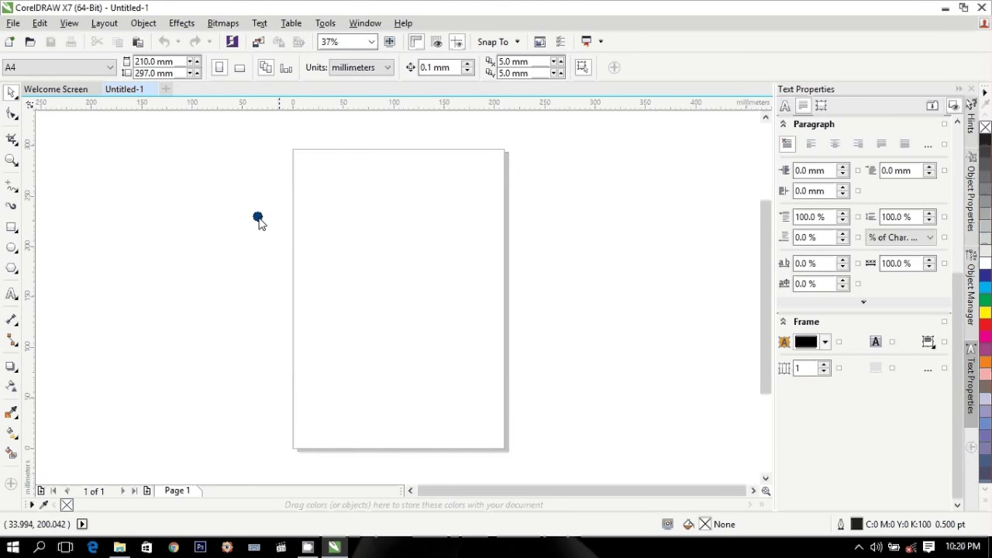
Step: Run the Wizard.CreateCalendar macro from the CalendarWizard (CalendarWizard.gms) project
{"action": "left_click", "coordinate": [327, 24]}
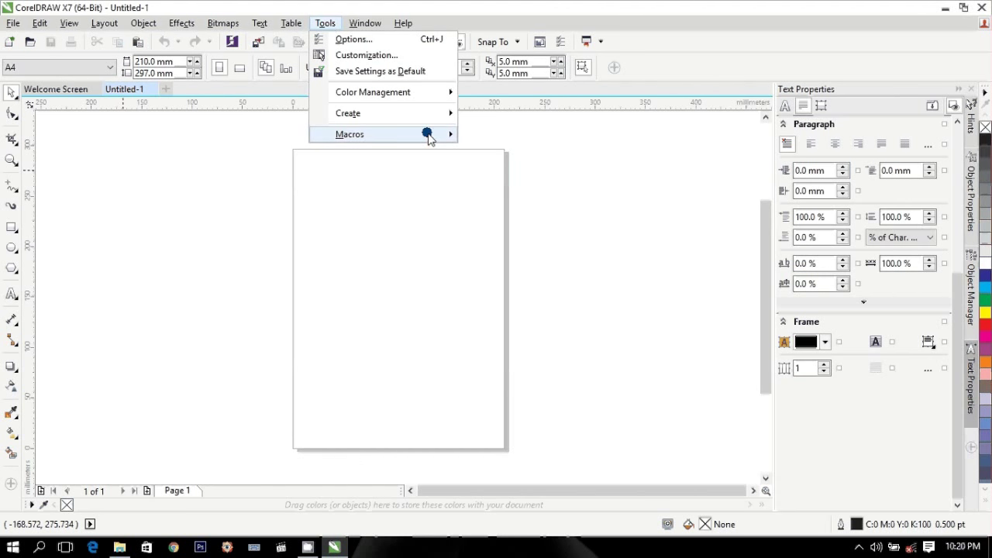
{"action": "mouse_move", "coordinate": [429, 136]}
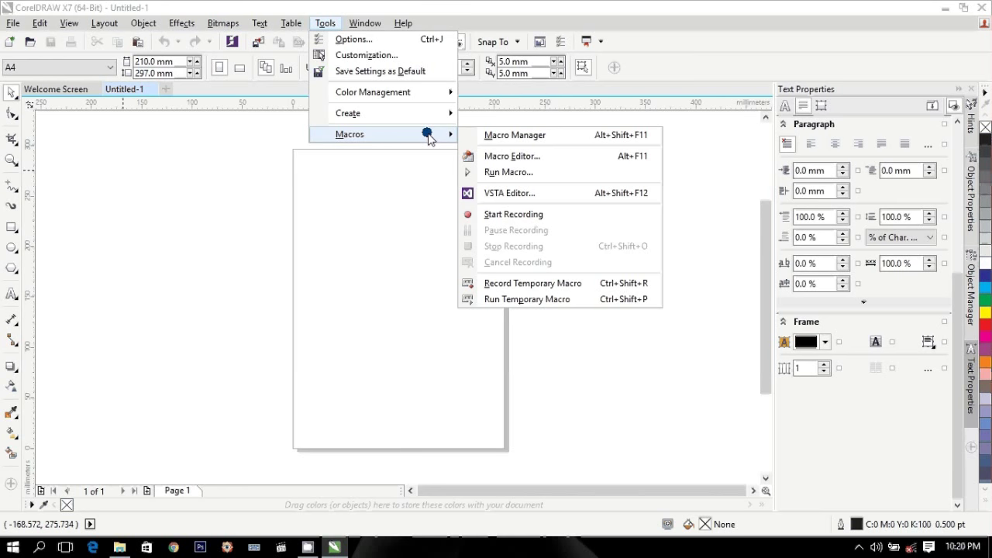
{"action": "left_click", "coordinate": [504, 172]}
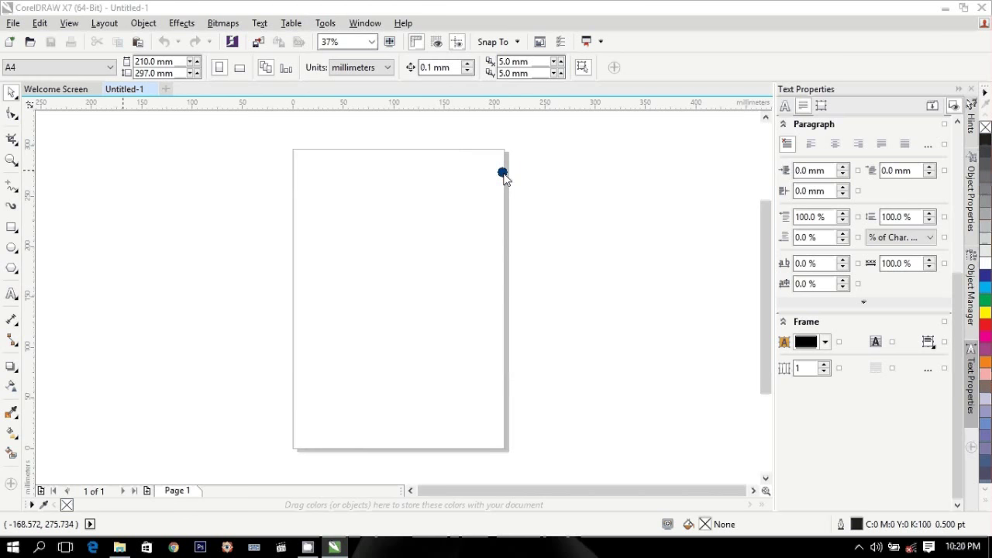
{"action": "left_click", "coordinate": [550, 327]}
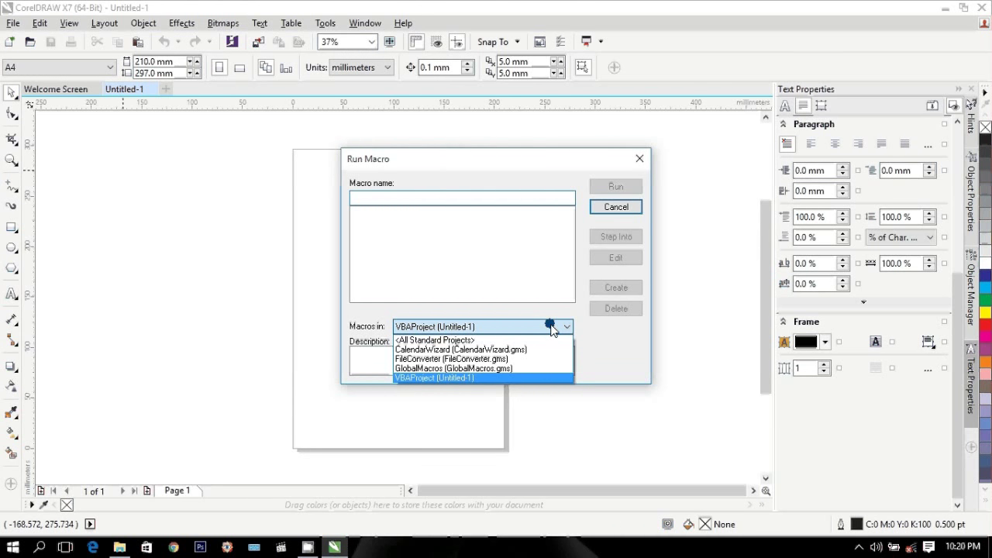
{"action": "left_click", "coordinate": [448, 349]}
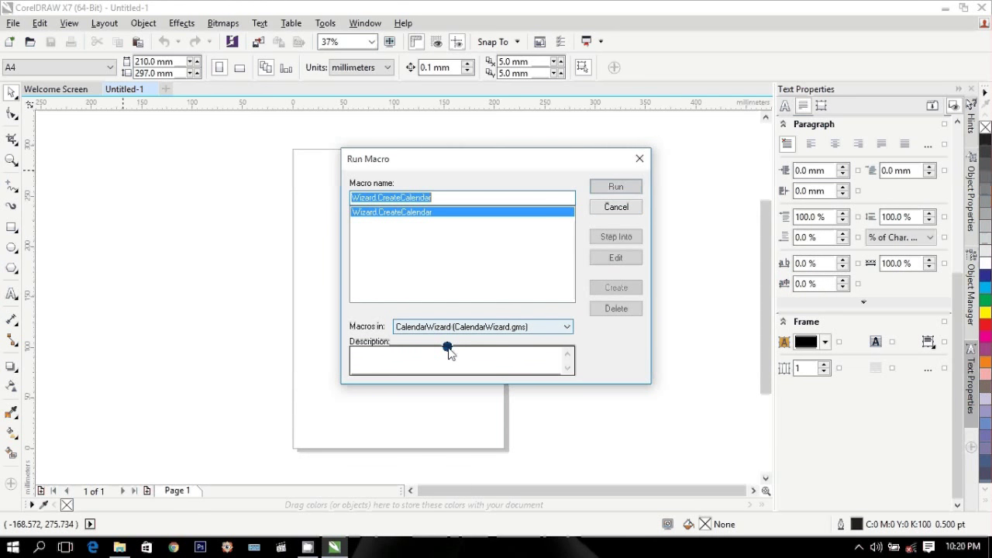
{"action": "left_click", "coordinate": [602, 187]}
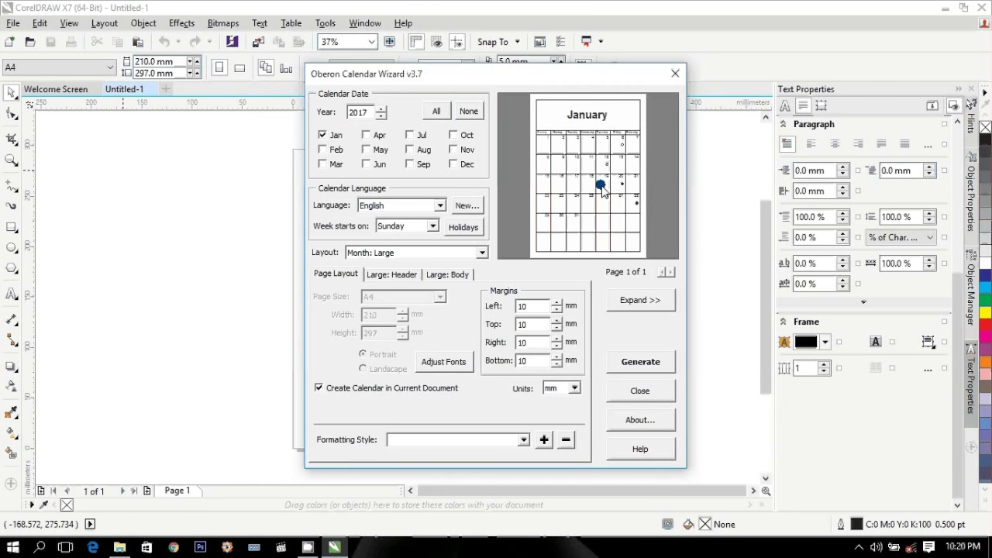
Step: Include all twelve months of 2017 in the calendar and set its language to English (UK)
{"action": "left_click", "coordinate": [543, 101]}
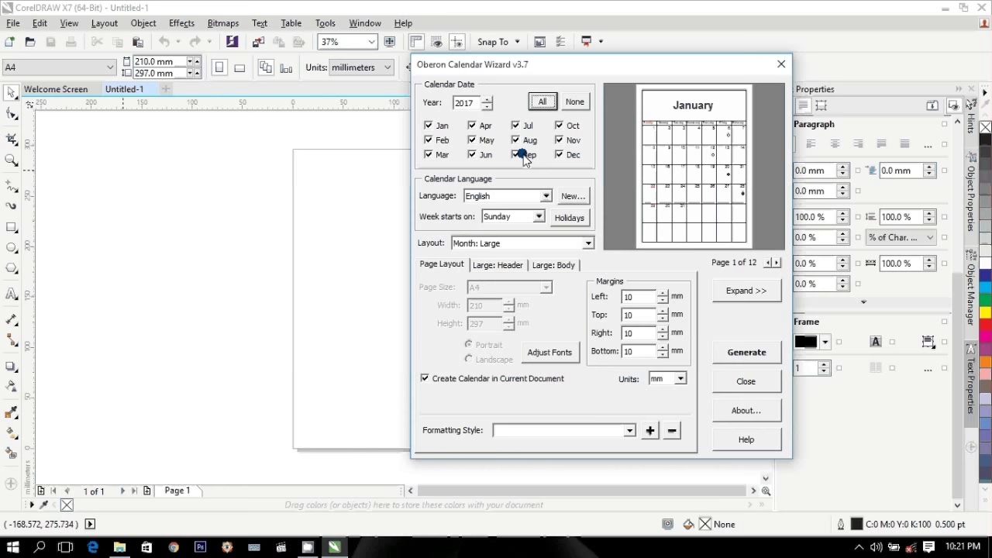
{"action": "left_click", "coordinate": [485, 200]}
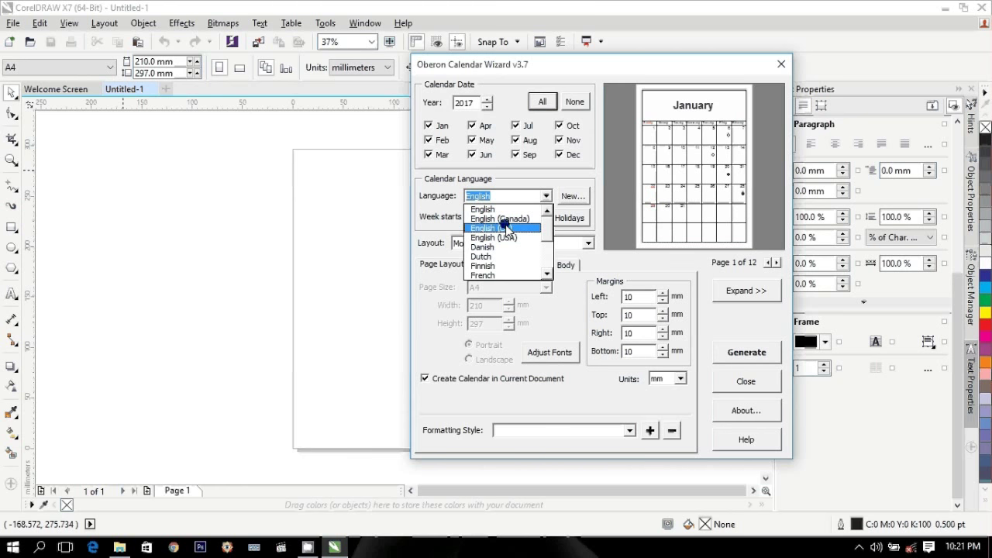
{"action": "scroll", "coordinate": [547, 239], "scroll_direction": "down", "scroll_amount": 1}
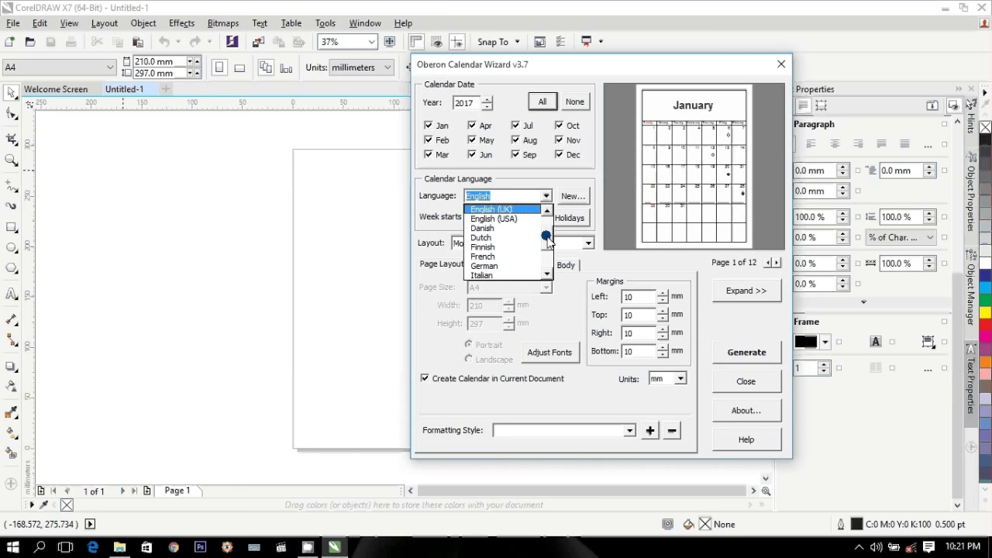
{"action": "left_click_drag", "start_coordinate": [548, 241], "coordinate": [542, 225]}
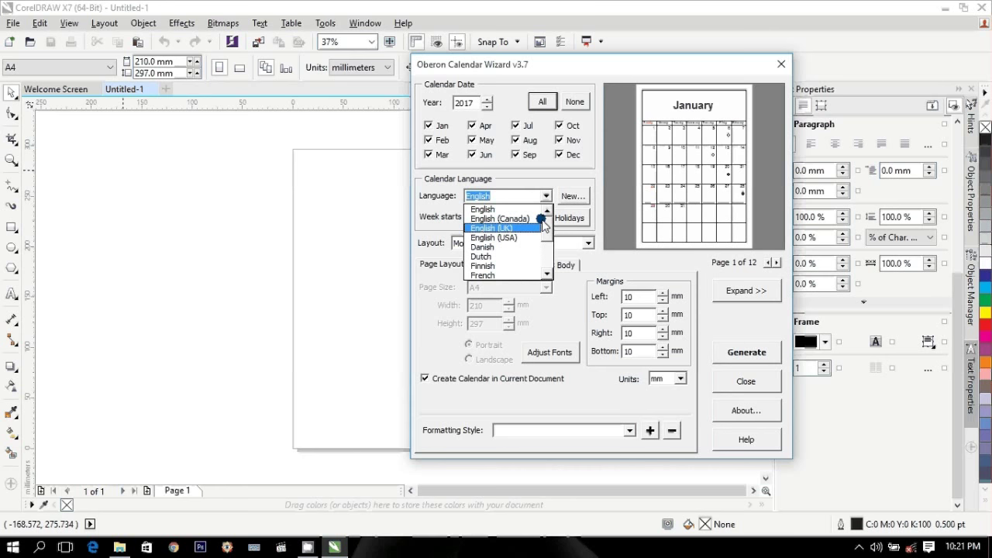
{"action": "left_click", "coordinate": [542, 226]}
{"action": "left_click", "coordinate": [531, 217]}
{"action": "left_click", "coordinate": [528, 220]}
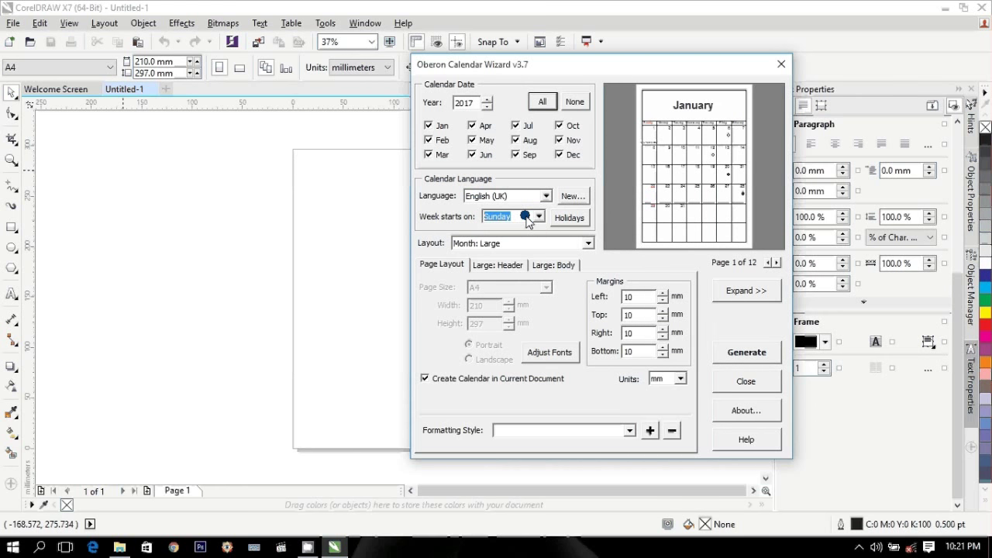
Step: Compare the month and year calendar layouts in the wizard's preview, including those with an image area and small calendars
{"action": "left_click", "coordinate": [521, 242]}
{"action": "left_click", "coordinate": [515, 284]}
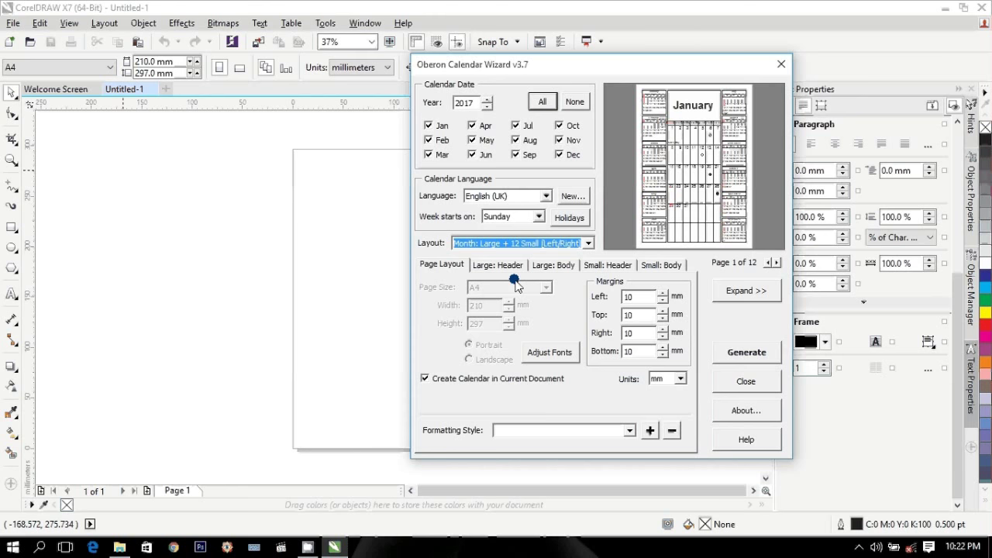
{"action": "left_click", "coordinate": [522, 252]}
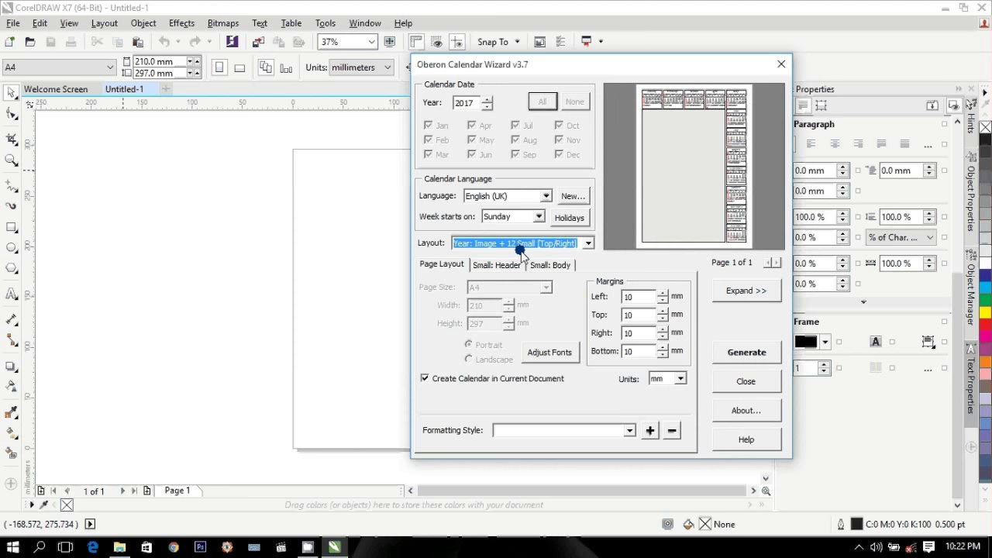
{"action": "left_click", "coordinate": [521, 245]}
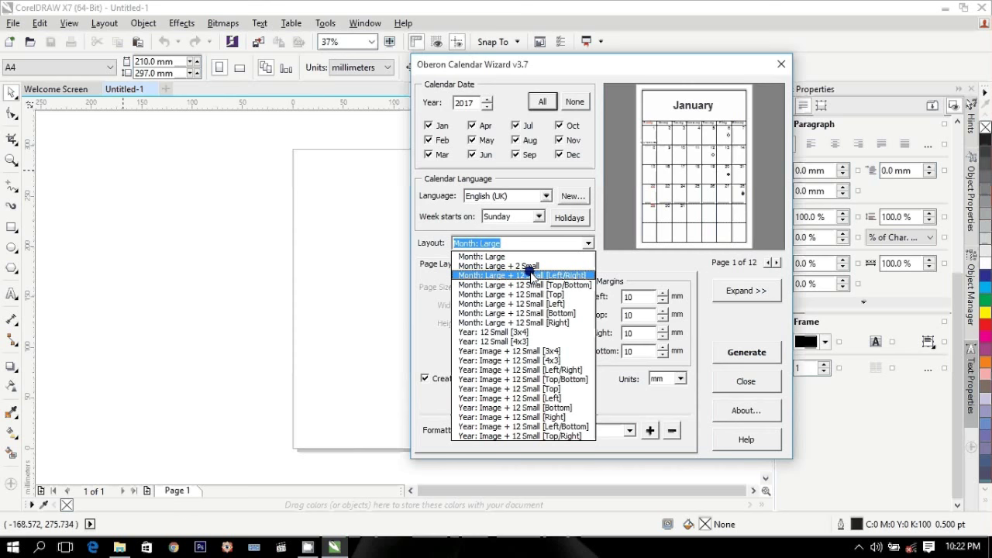
{"action": "left_click", "coordinate": [539, 285]}
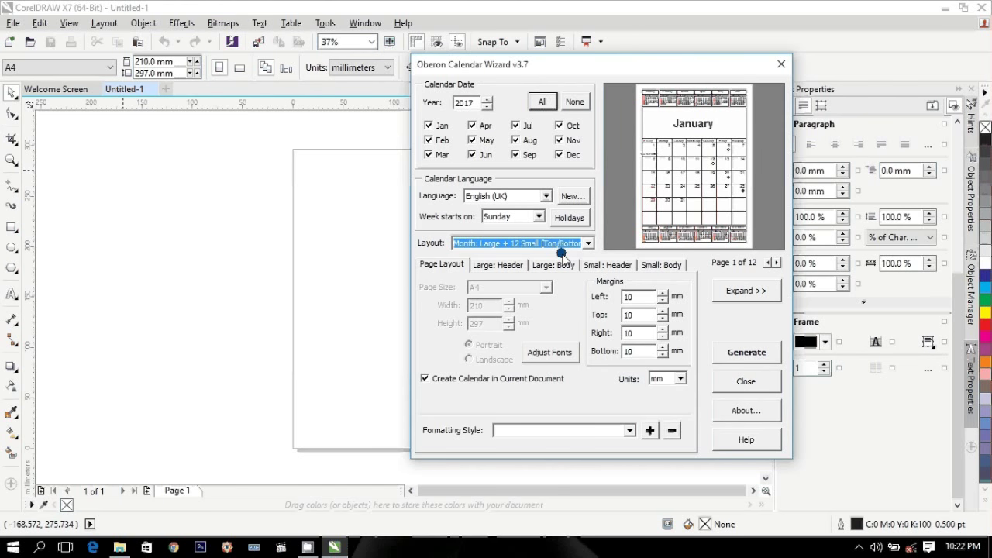
{"action": "left_click", "coordinate": [560, 245]}
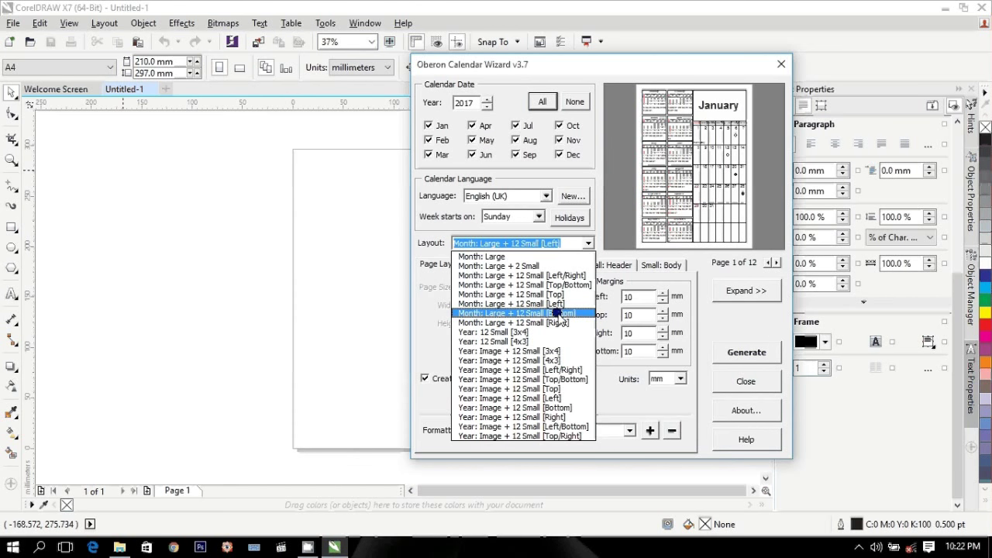
{"action": "left_click", "coordinate": [543, 341]}
{"action": "left_click", "coordinate": [567, 246]}
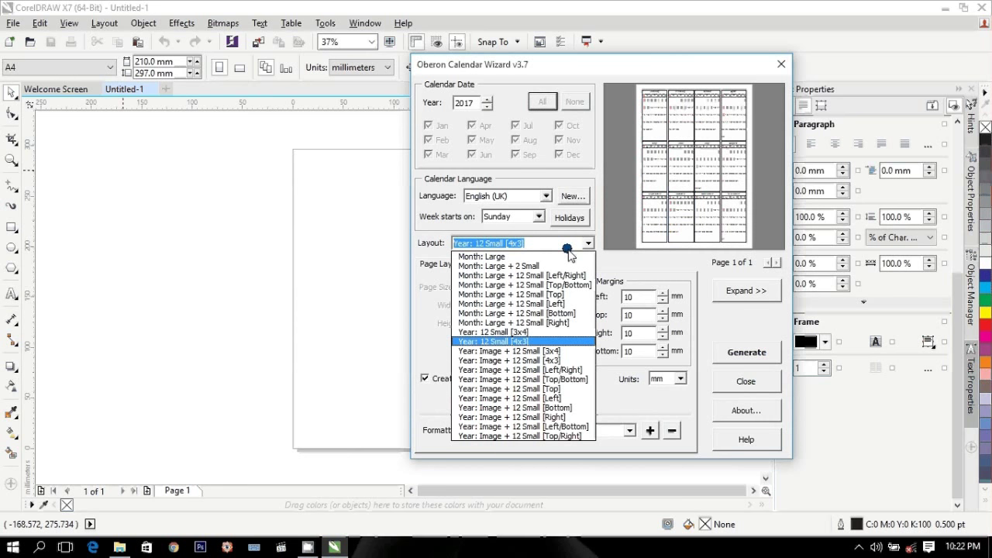
{"action": "left_click", "coordinate": [545, 361]}
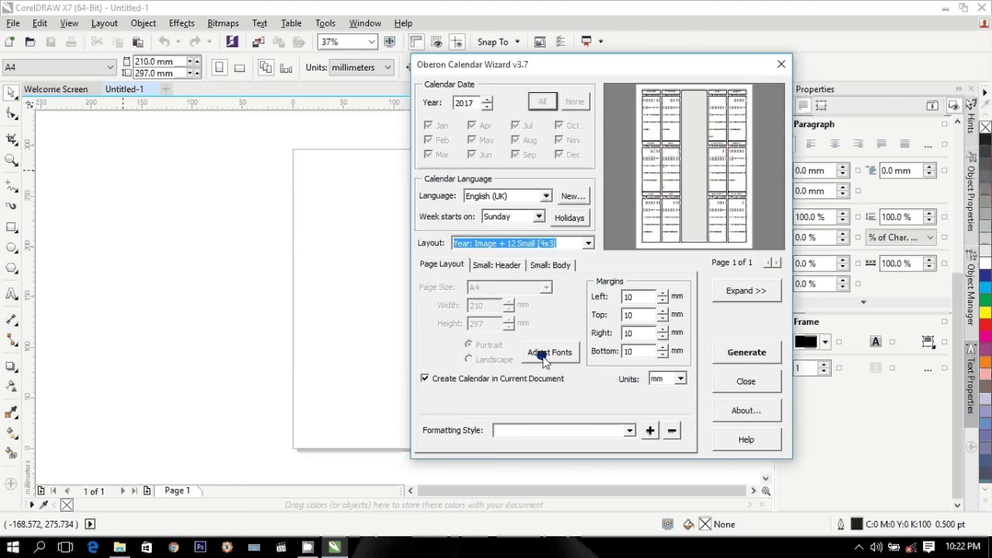
{"action": "key", "text": "Down"}
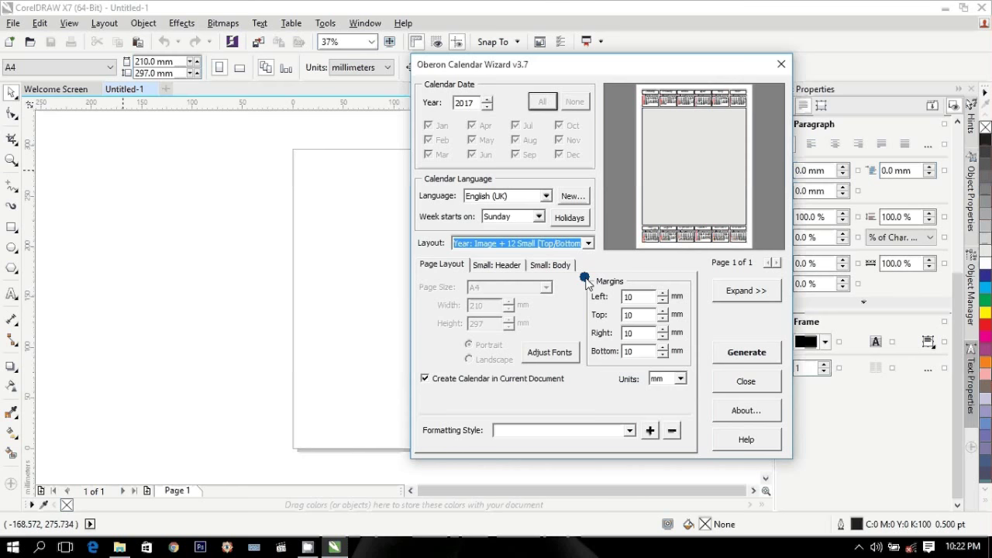
{"action": "key", "text": "Down"}
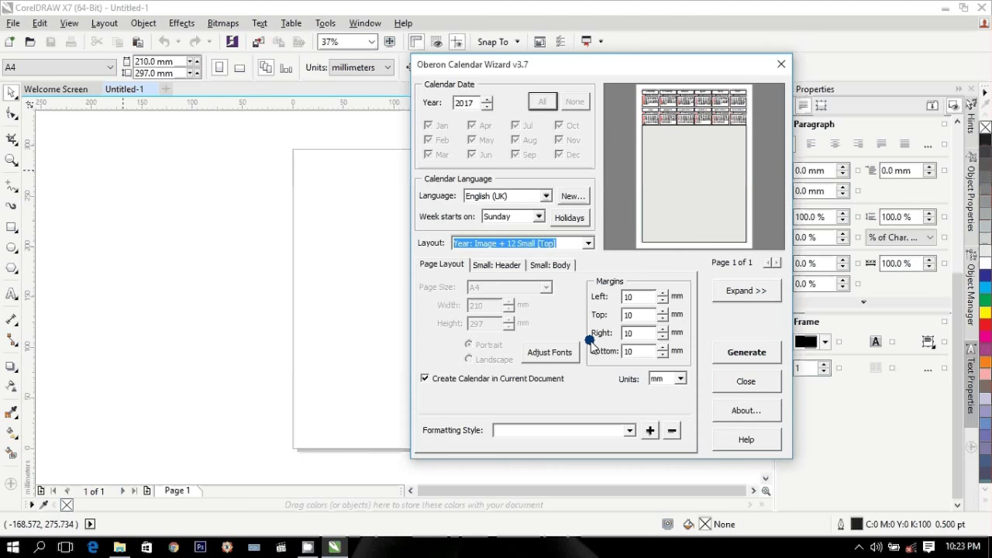
{"action": "key", "text": "Down"}
{"action": "key", "text": "alt+Down"}
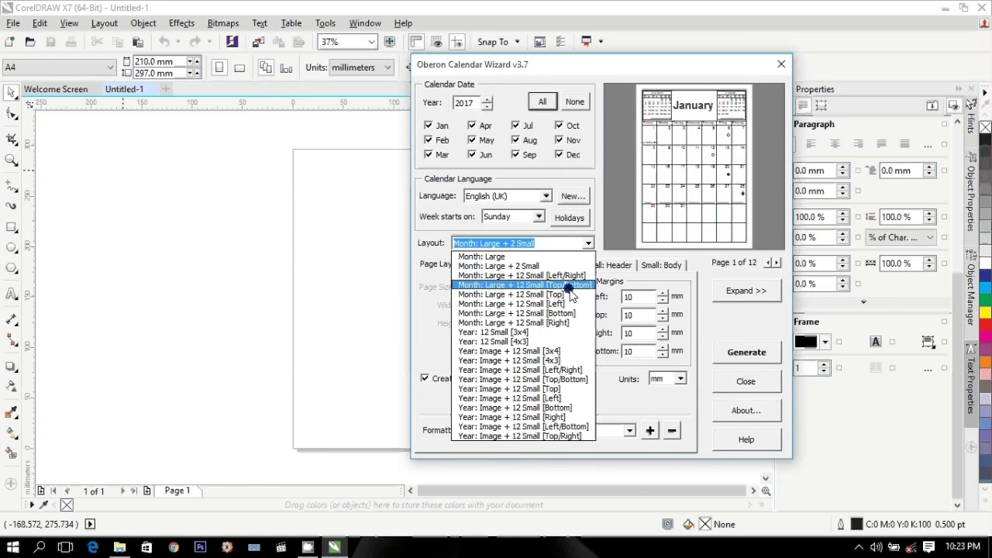
{"action": "left_click", "coordinate": [570, 304]}
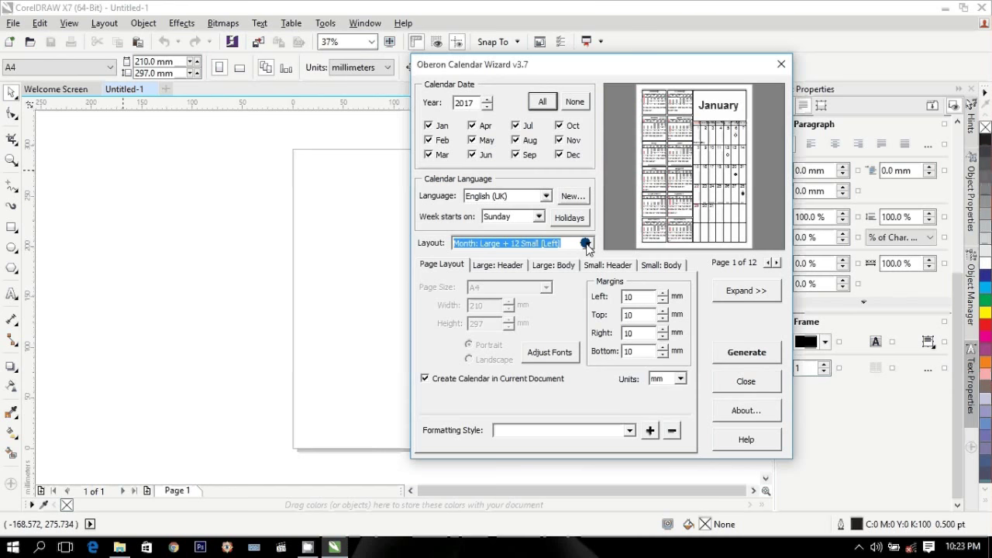
Step: Generate the calendar with the layout Year: Image + 12 Small [Top/Bottom] in the current document and close the wizard
{"action": "scroll", "coordinate": [587, 245], "scroll_direction": "down", "scroll_amount": 1}
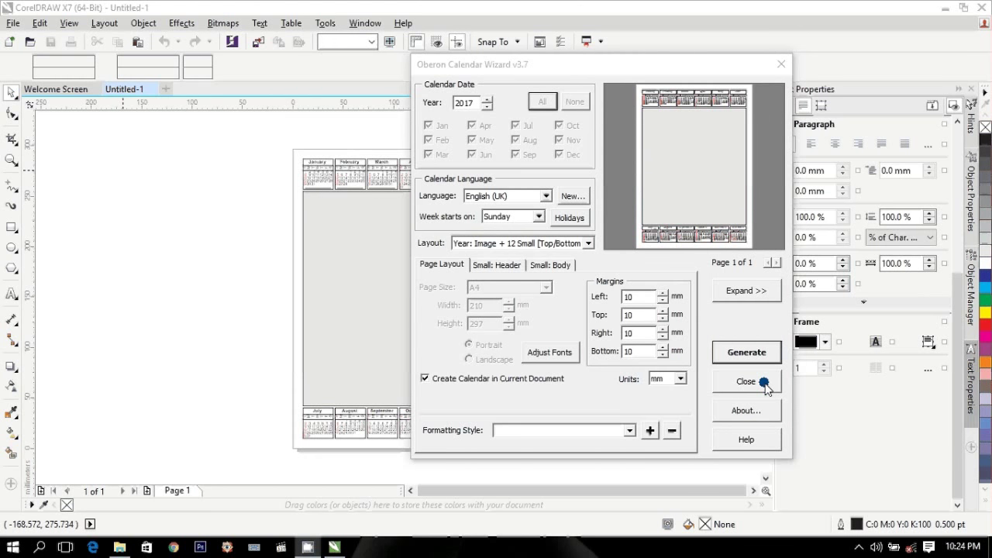
{"action": "left_click", "coordinate": [747, 382]}
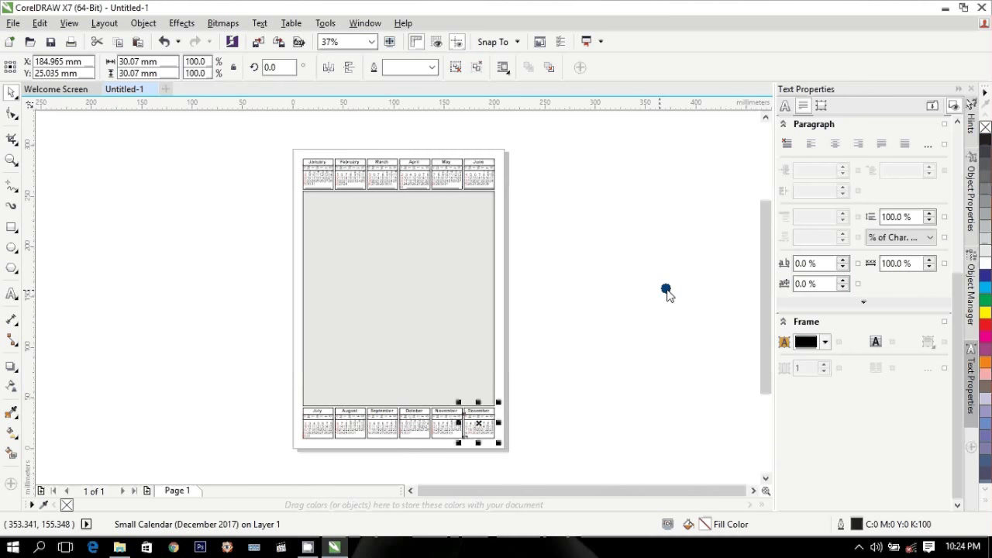
{"action": "left_click", "coordinate": [666, 293]}
{"action": "scroll", "coordinate": [430, 268], "scroll_direction": "up", "scroll_amount": 2}
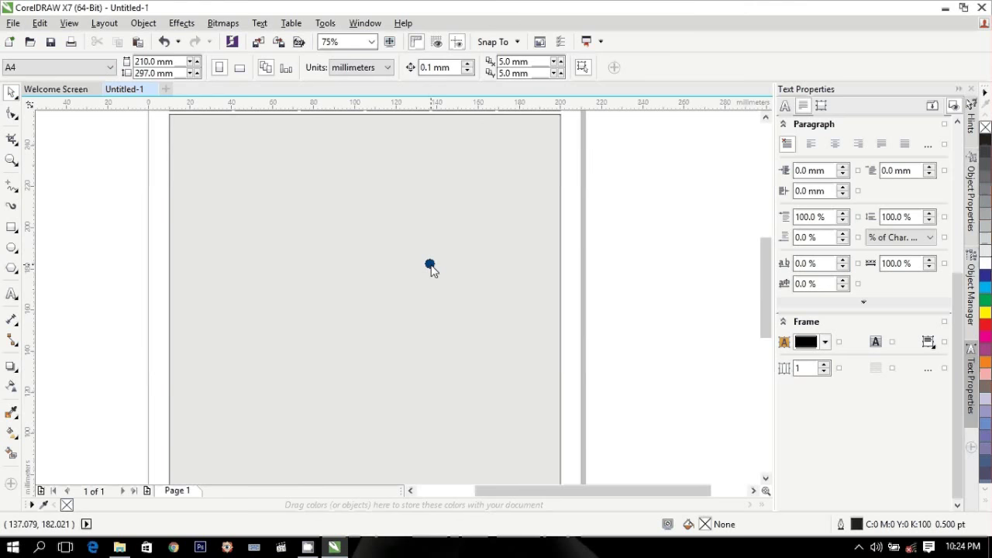
{"action": "left_click_drag", "start_coordinate": [765, 272], "coordinate": [759, 221]}
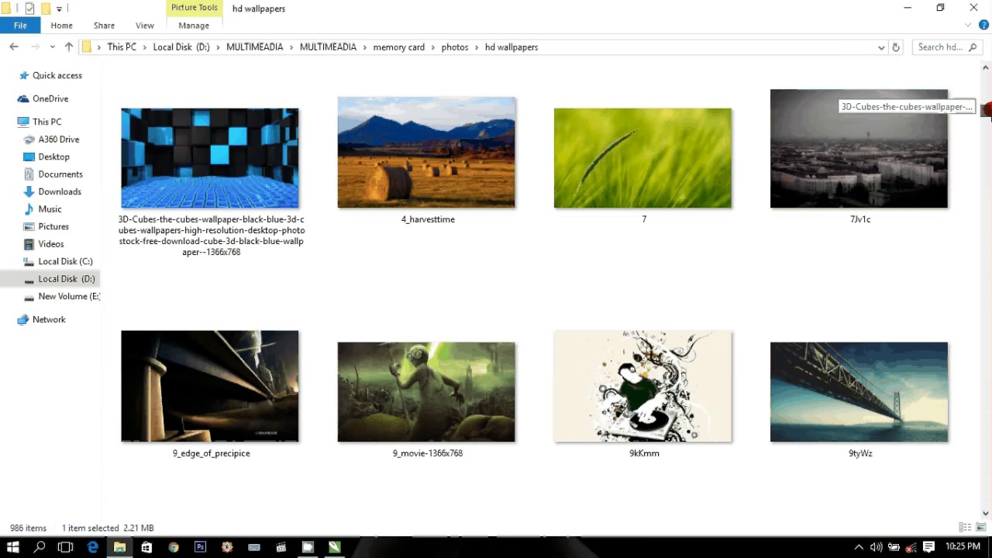
Step: Find the picture baby-girl-rain-drop-window-glass-768x1366 in the hd wallpapers folder and bring it into the CorelDRAW calendar document
{"action": "scroll", "coordinate": [431, 209], "scroll_direction": "down", "scroll_amount": 5}
{"action": "left_click", "coordinate": [432, 209]}
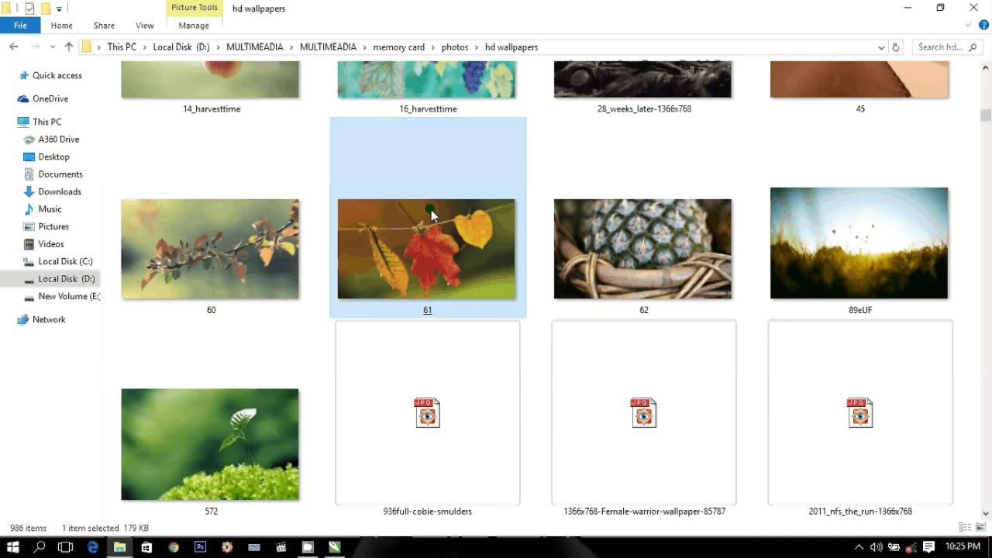
{"action": "scroll", "coordinate": [660, 284], "scroll_direction": "down", "scroll_amount": 4}
{"action": "left_click", "coordinate": [660, 283]}
{"action": "scroll", "coordinate": [660, 281], "scroll_direction": "up", "scroll_amount": 1}
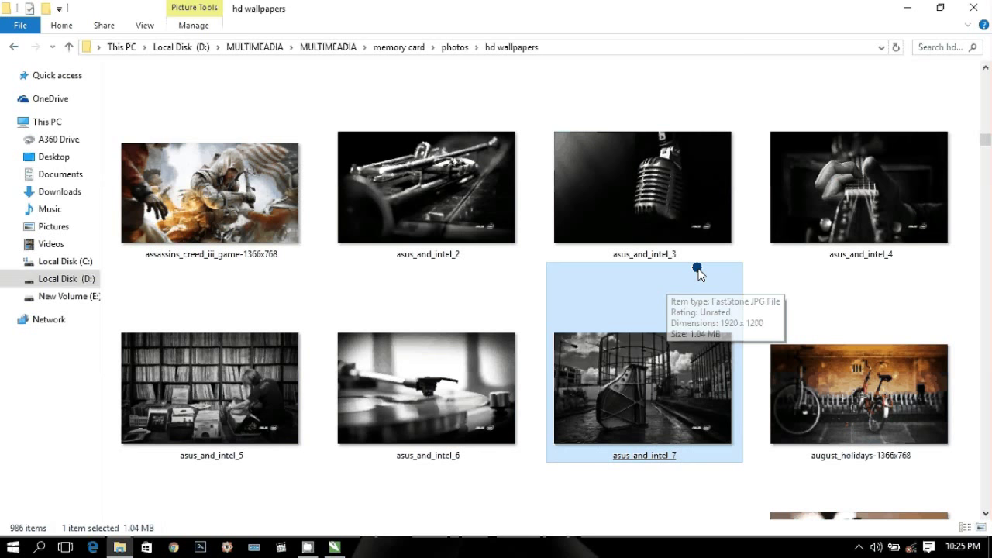
{"action": "scroll", "coordinate": [269, 328], "scroll_direction": "down", "scroll_amount": 5}
{"action": "left_click", "coordinate": [268, 328]}
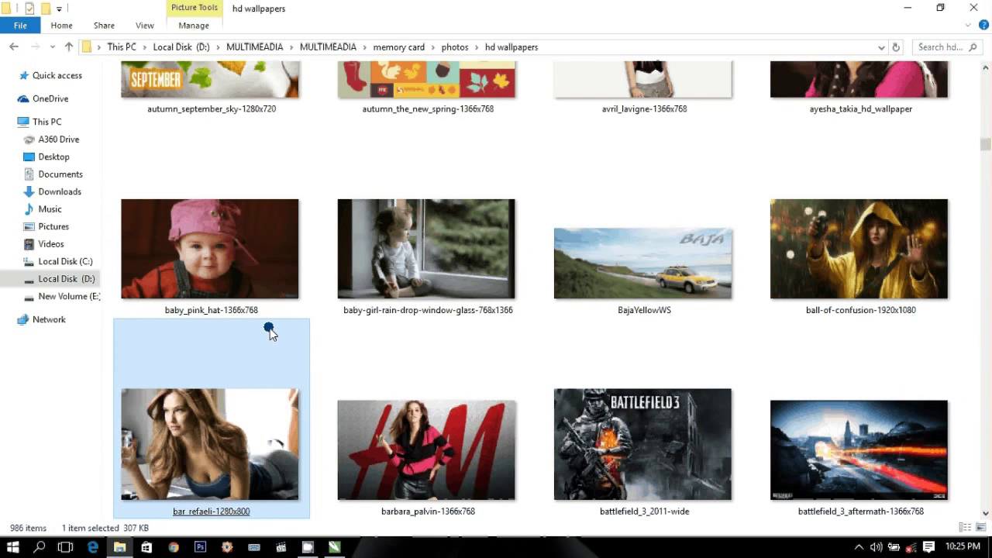
{"action": "left_click_drag", "start_coordinate": [403, 264], "coordinate": [337, 551]}
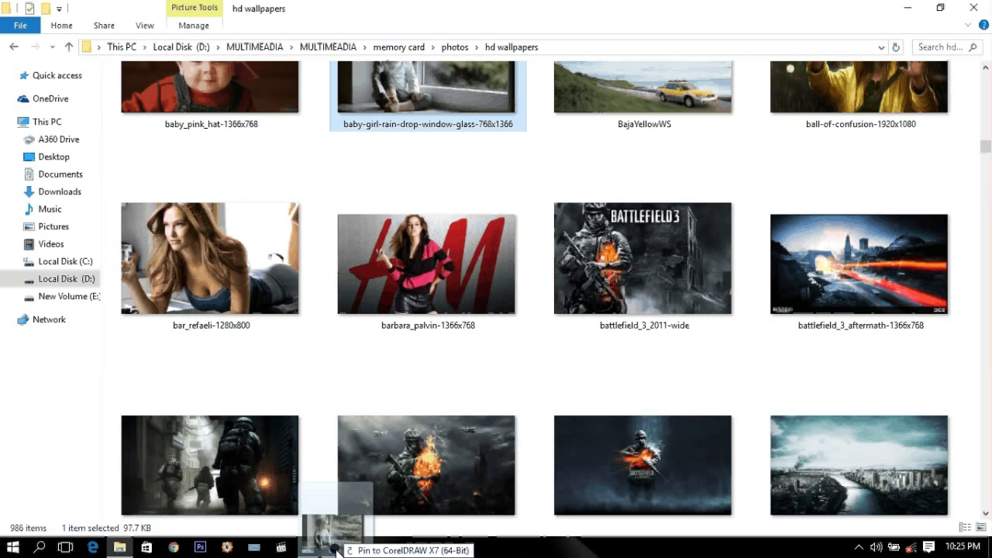
{"action": "left_click_drag", "start_coordinate": [336, 550], "coordinate": [691, 216]}
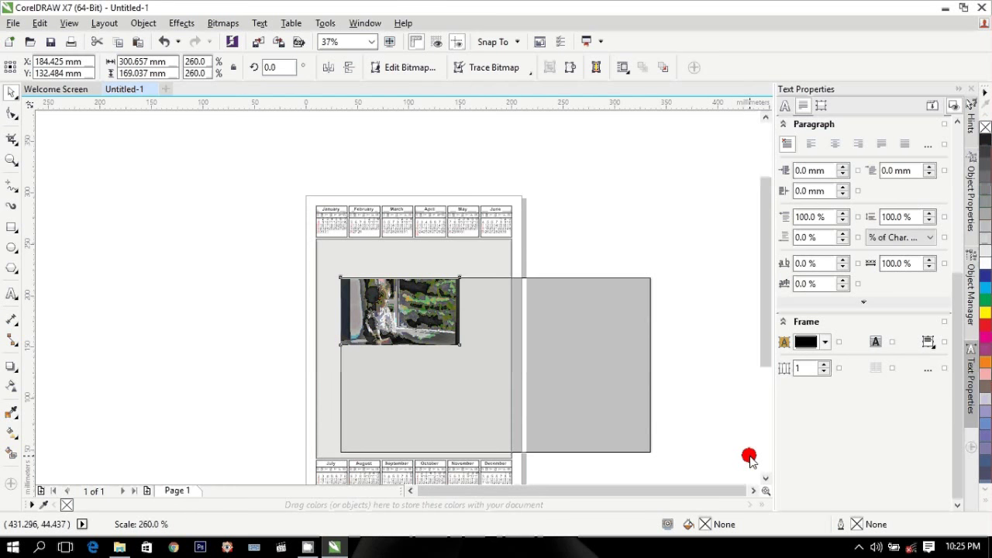
Step: Enlarge the imported picture proportionally to about 384.5 by 216.2 mm so it is taller than the calendar's image area
{"action": "left_click", "coordinate": [312, 324]}
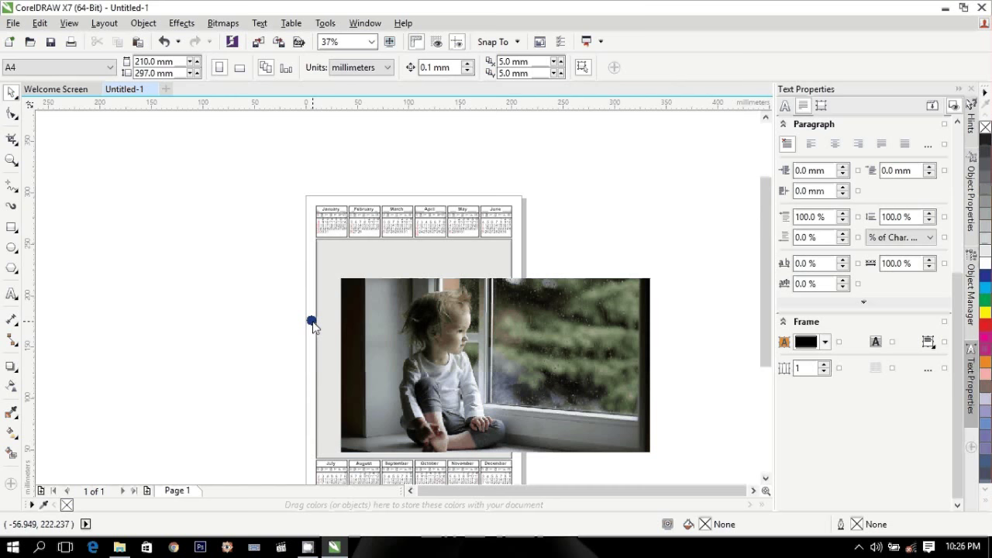
{"action": "left_click_drag", "start_coordinate": [611, 427], "coordinate": [708, 465]}
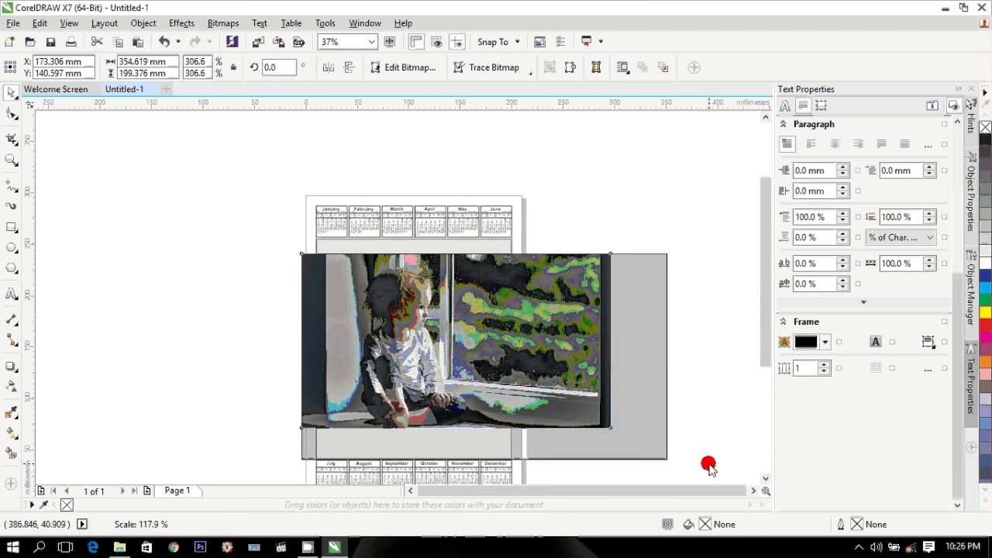
{"action": "left_click_drag", "start_coordinate": [709, 465], "coordinate": [708, 458]}
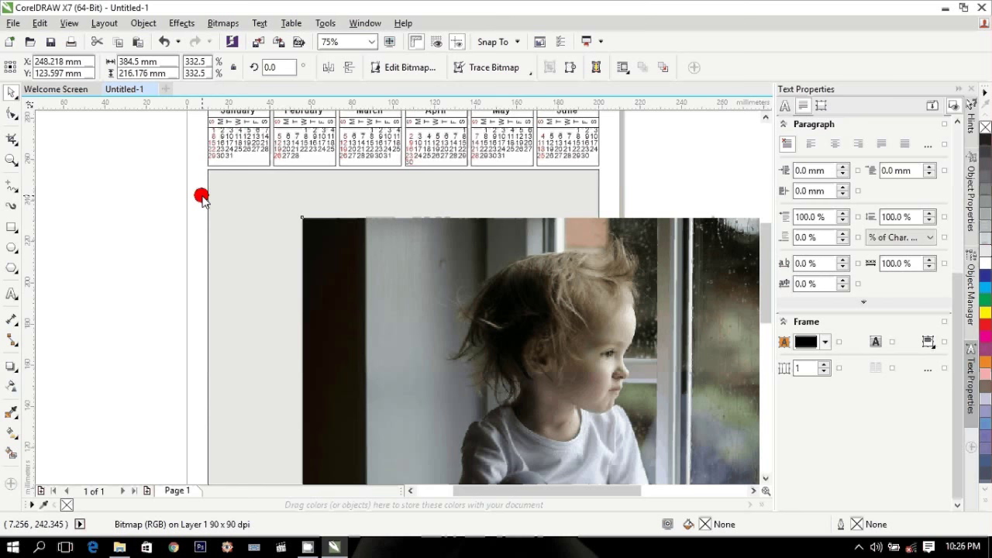
Step: PowerClip the picture inside the grey image-area rectangle between the two rows of months
{"action": "left_click", "coordinate": [202, 197]}
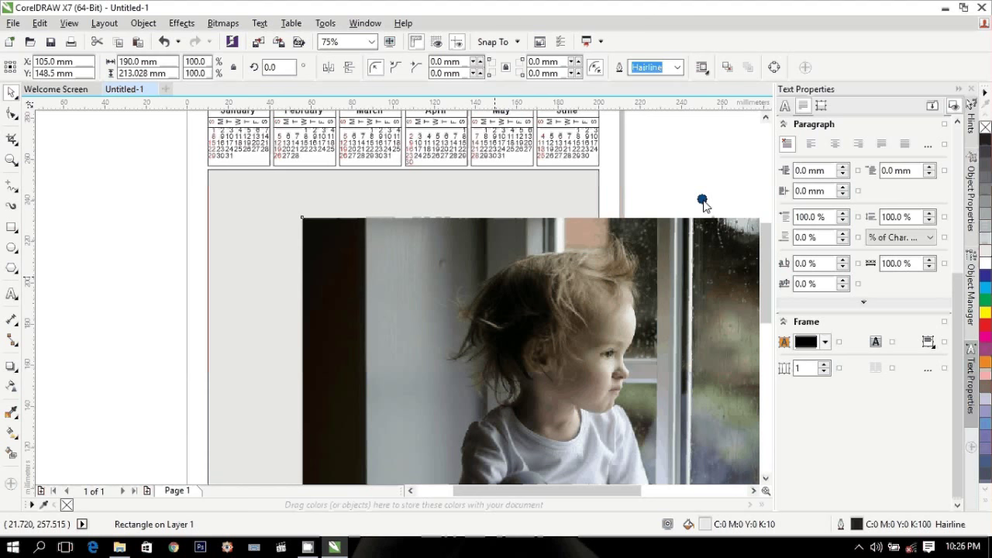
{"action": "left_click", "coordinate": [703, 203]}
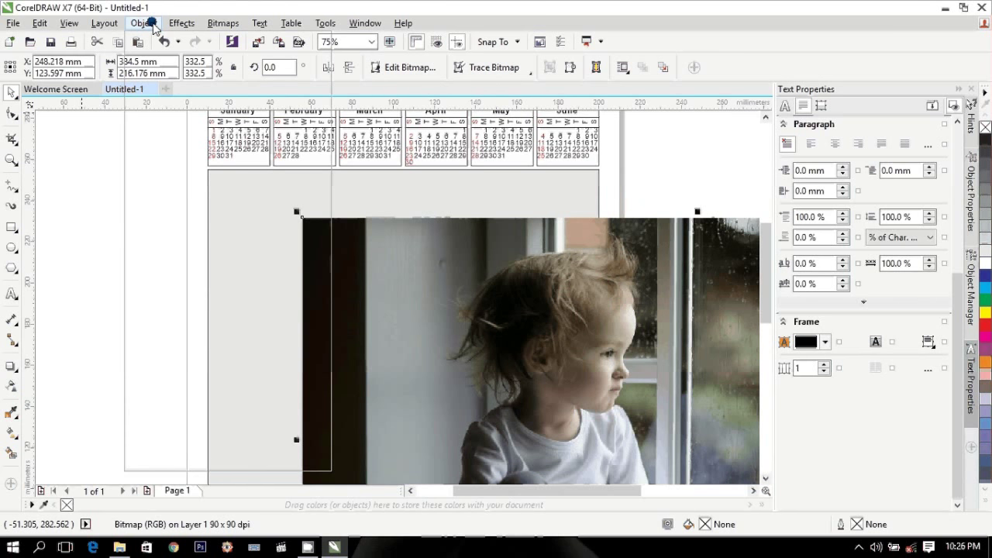
{"action": "left_click", "coordinate": [145, 23]}
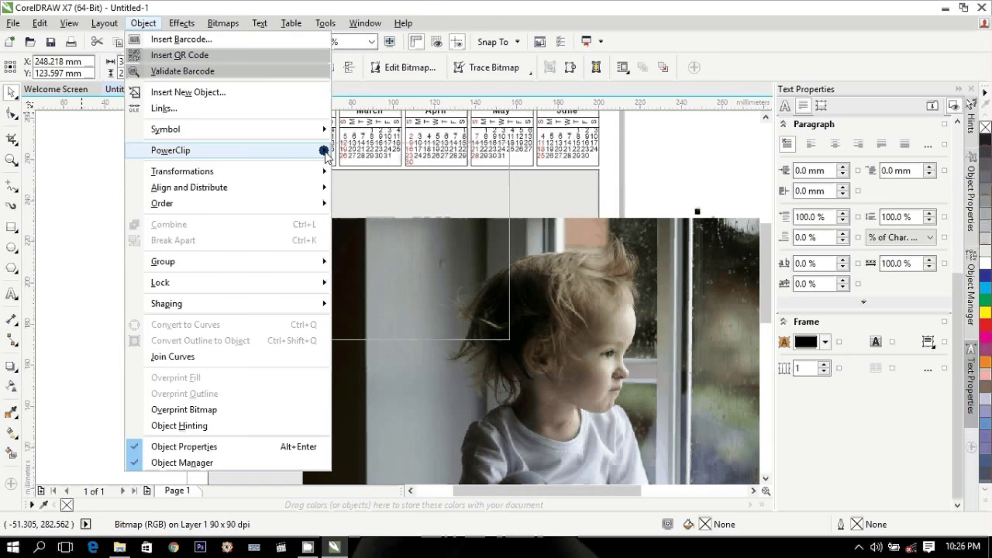
{"action": "left_click", "coordinate": [241, 206]}
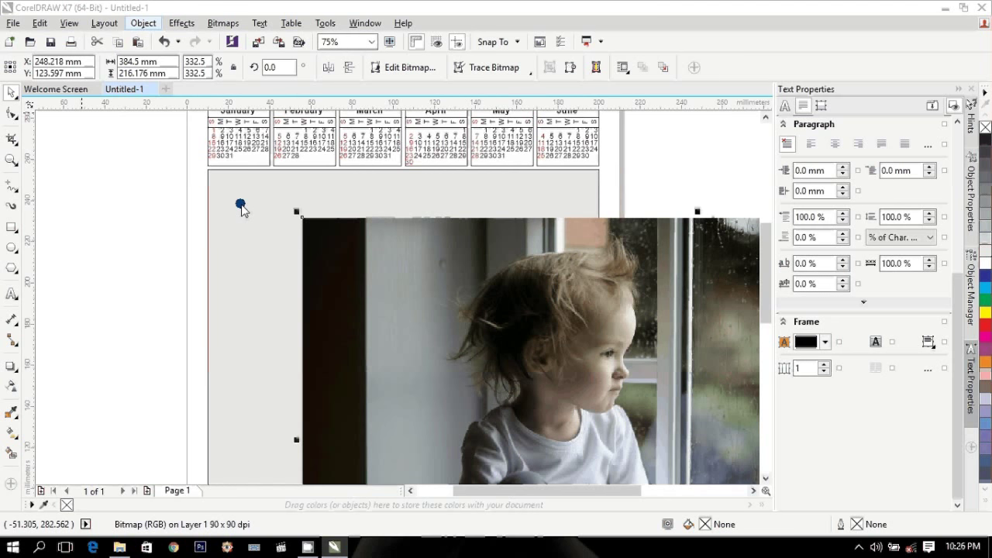
{"action": "left_click", "coordinate": [240, 206]}
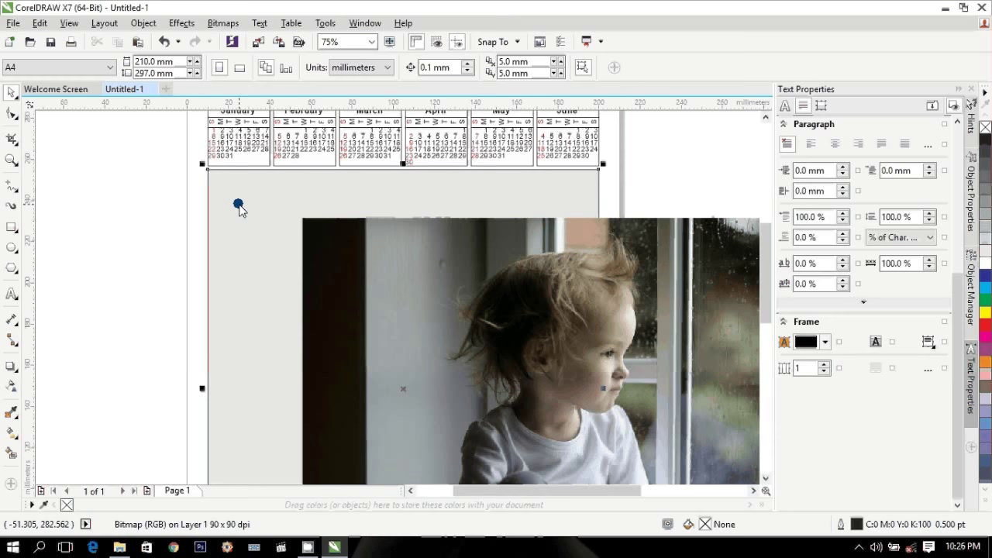
{"action": "left_click", "coordinate": [240, 206]}
Step: Open the PowerClip contents for editing and move the picture so that it covers the whole image frame
{"action": "left_click_drag", "start_coordinate": [767, 279], "coordinate": [768, 310]}
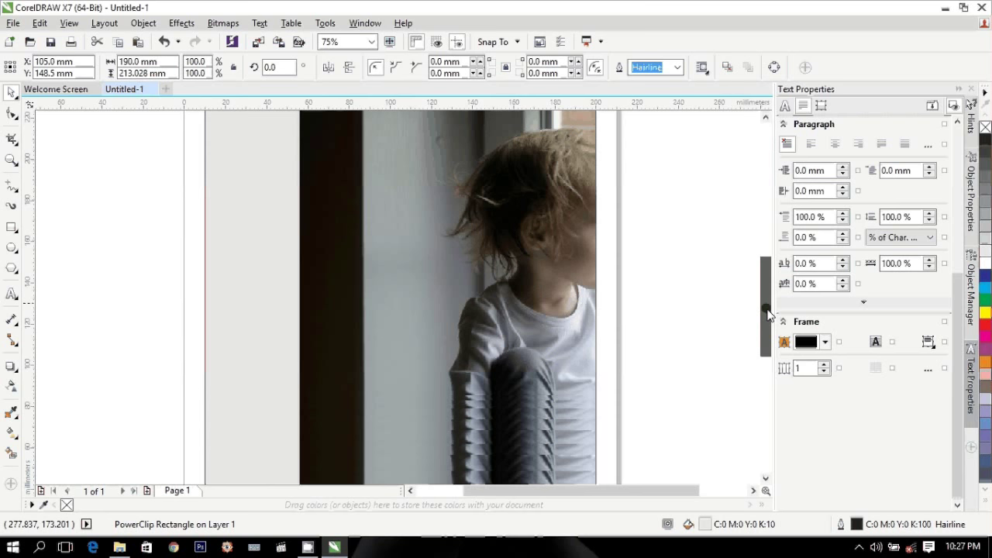
{"action": "left_click_drag", "start_coordinate": [767, 310], "coordinate": [768, 341]}
{"action": "left_click", "coordinate": [401, 337]}
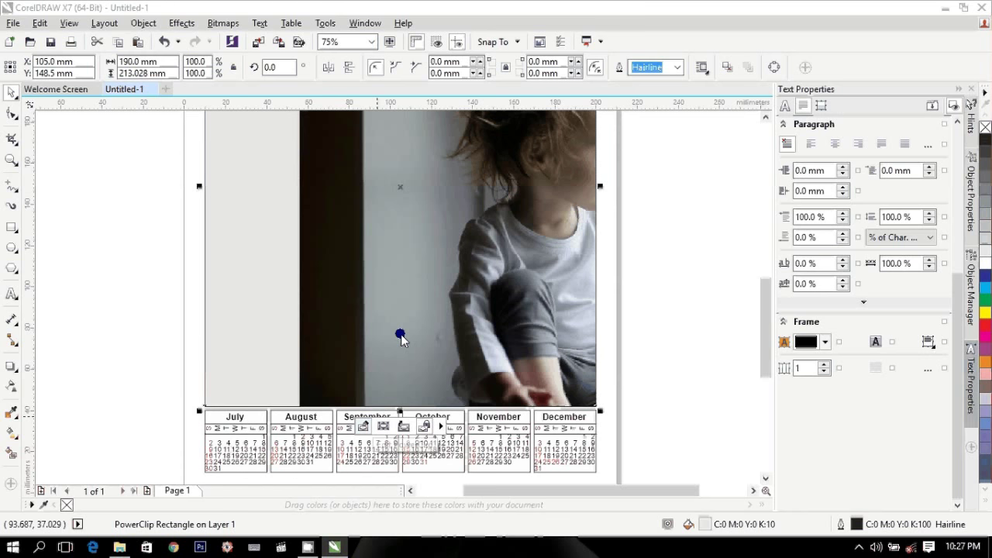
{"action": "left_click", "coordinate": [766, 330]}
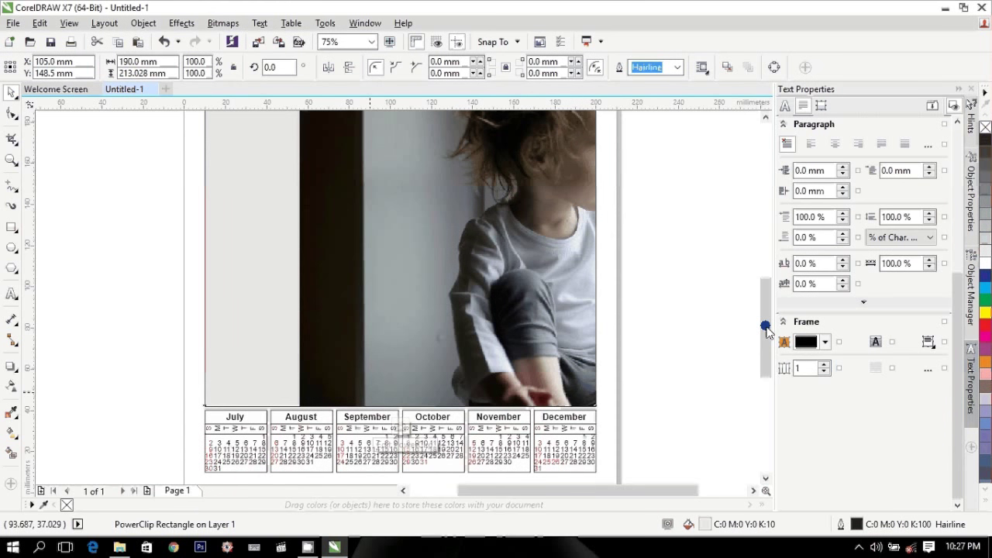
{"action": "left_click", "coordinate": [507, 301]}
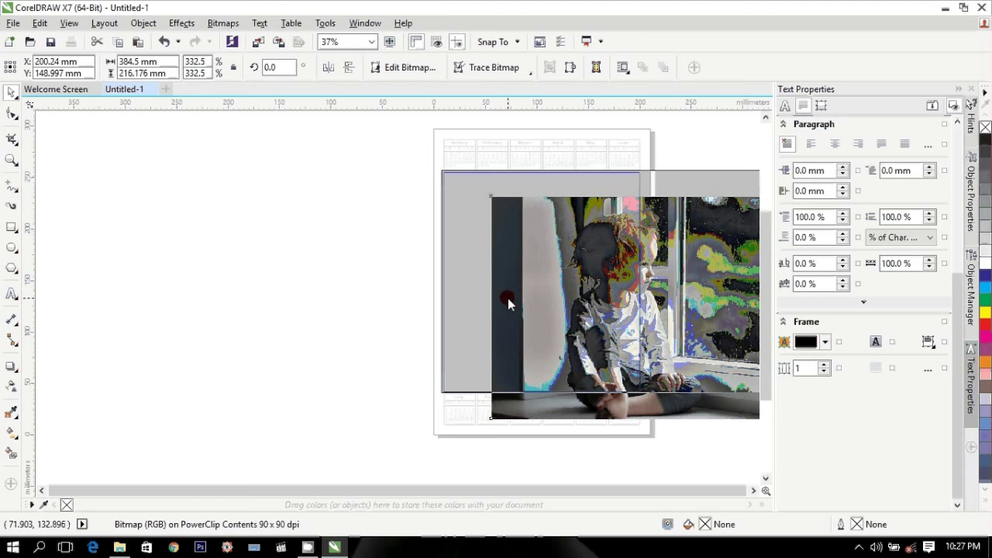
{"action": "left_click_drag", "start_coordinate": [507, 298], "coordinate": [508, 296]}
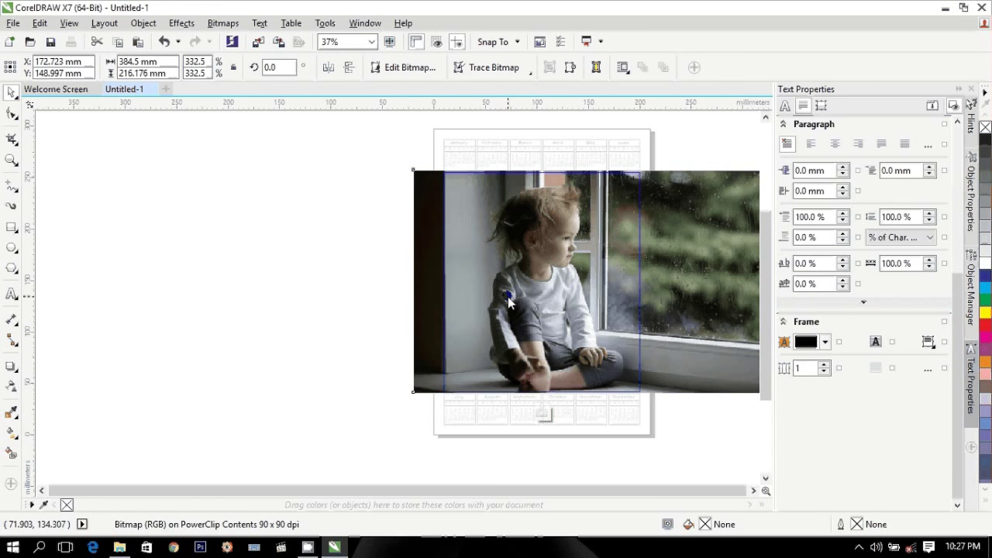
Step: Shift the picture horizontally to about X 135 mm so the child sits in the frame's left part, and finish editing the PowerClip
{"action": "key", "text": "ctrl+z"}
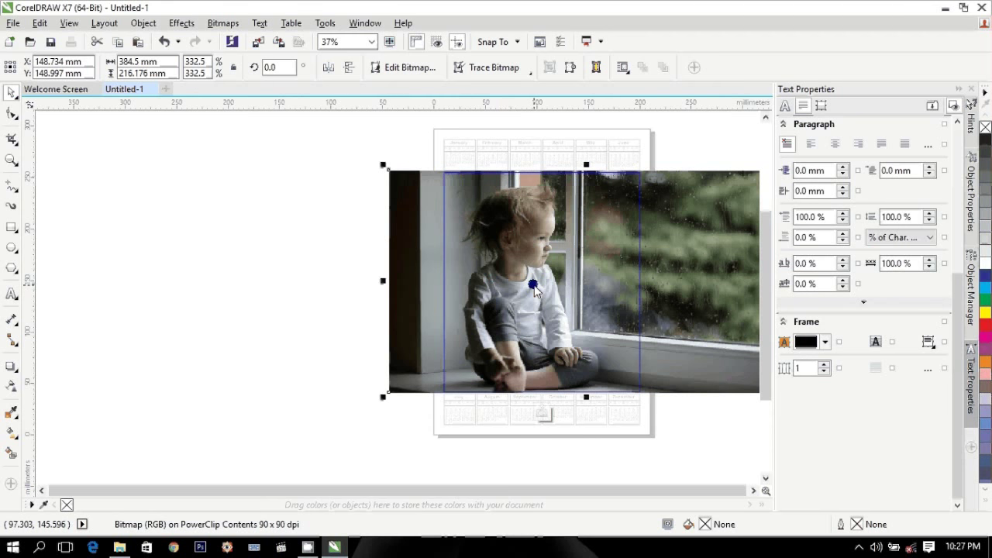
{"action": "key", "text": "ctrl+z"}
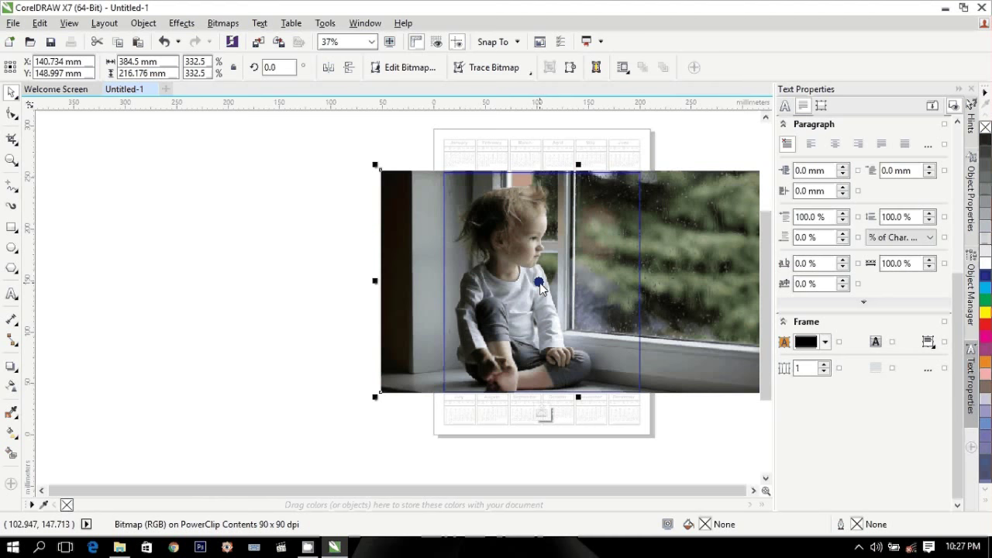
{"action": "left_click_drag", "start_coordinate": [540, 286], "coordinate": [540, 293]}
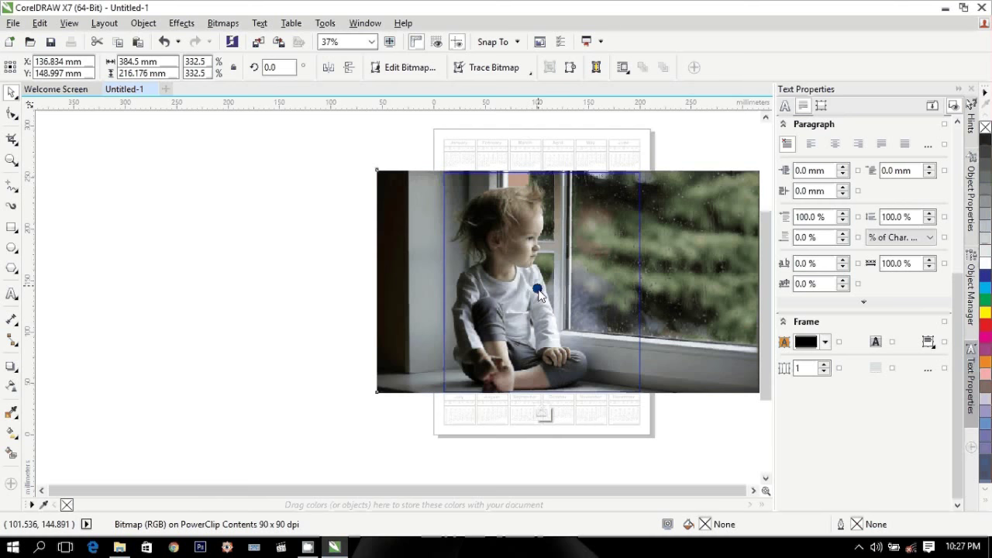
{"action": "left_click_drag", "start_coordinate": [540, 293], "coordinate": [539, 293]}
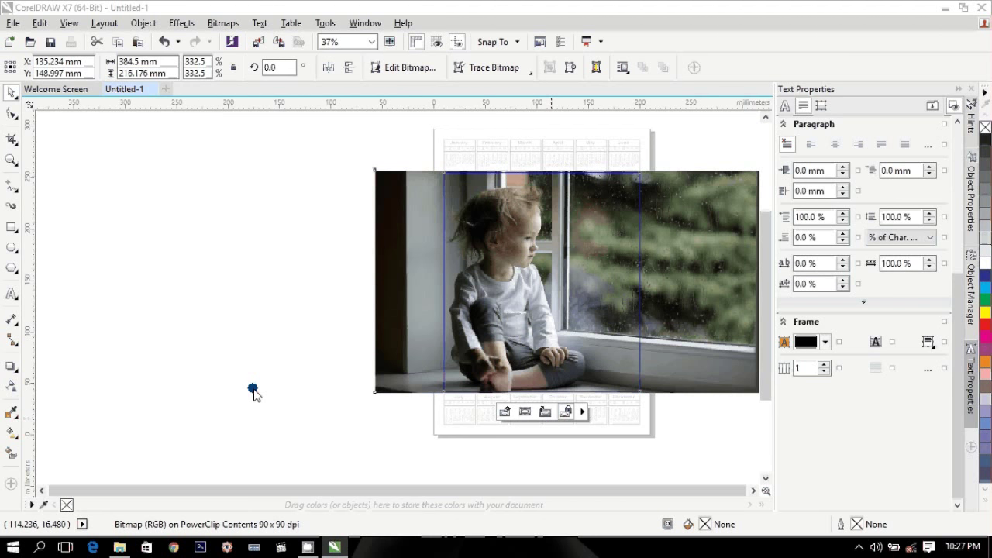
{"action": "left_click", "coordinate": [254, 393]}
{"action": "scroll", "coordinate": [488, 222], "scroll_direction": "up", "scroll_amount": 4}
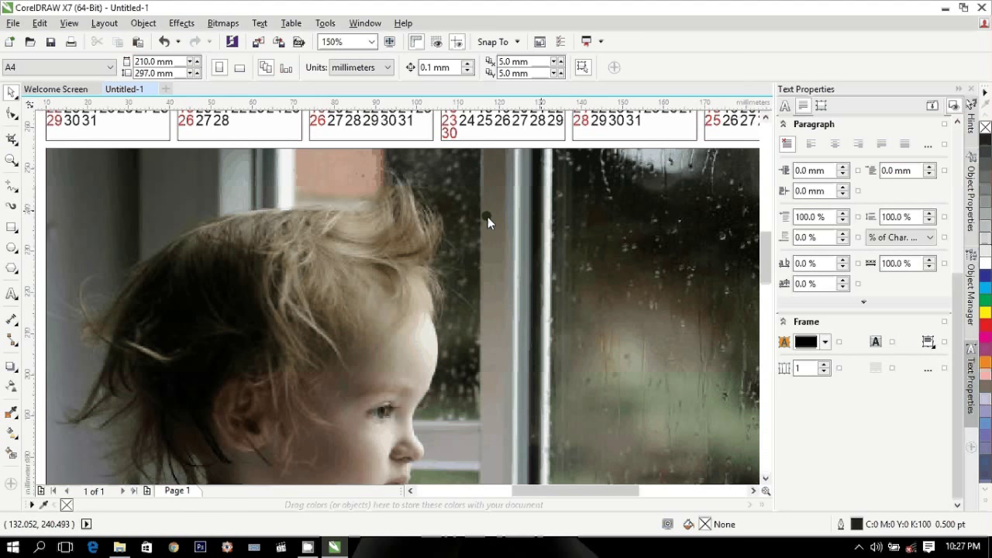
{"action": "scroll", "coordinate": [488, 219], "scroll_direction": "down", "scroll_amount": 4}
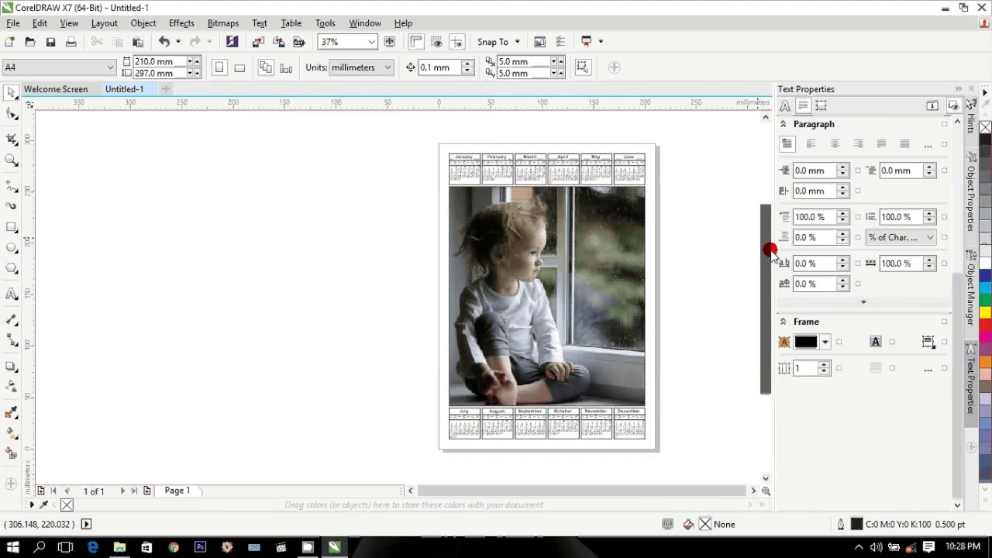
{"action": "left_click_drag", "start_coordinate": [770, 251], "coordinate": [770, 252]}
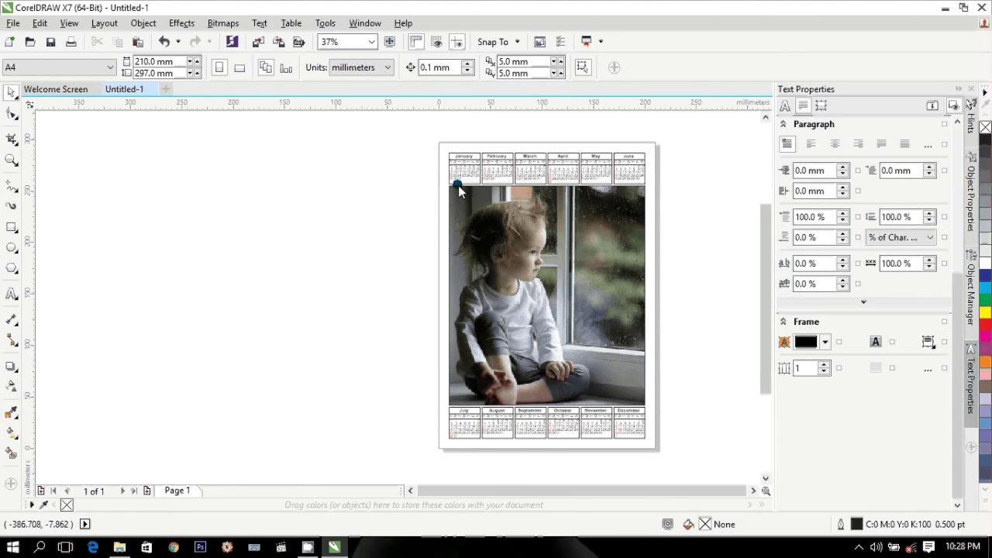
Step: Draw a rectangle of about 213 by 296 mm over the whole calendar page
{"action": "scroll", "coordinate": [458, 185], "scroll_direction": "down", "scroll_amount": 1}
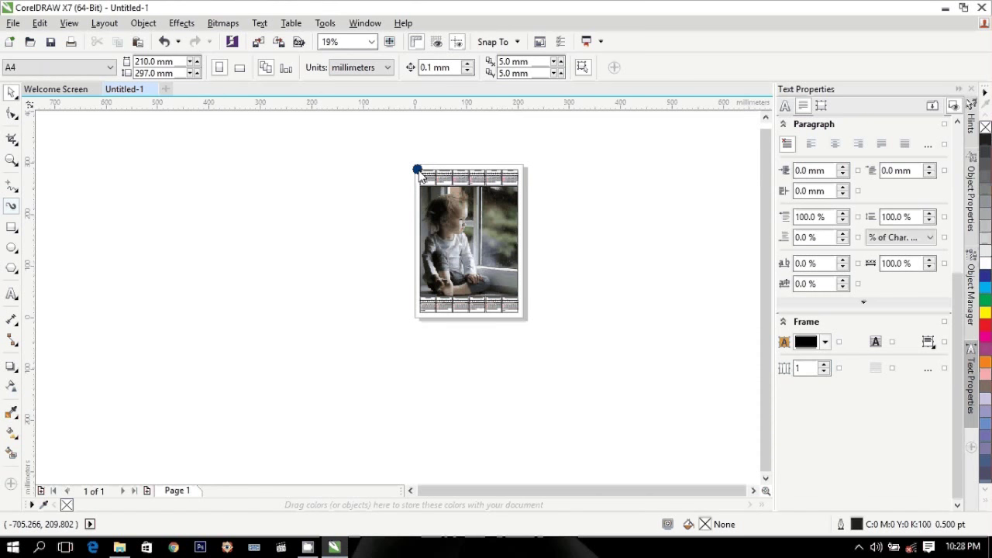
{"action": "left_click_drag", "start_coordinate": [417, 169], "coordinate": [525, 318]}
{"action": "scroll", "coordinate": [525, 318], "scroll_direction": "up", "scroll_amount": 2}
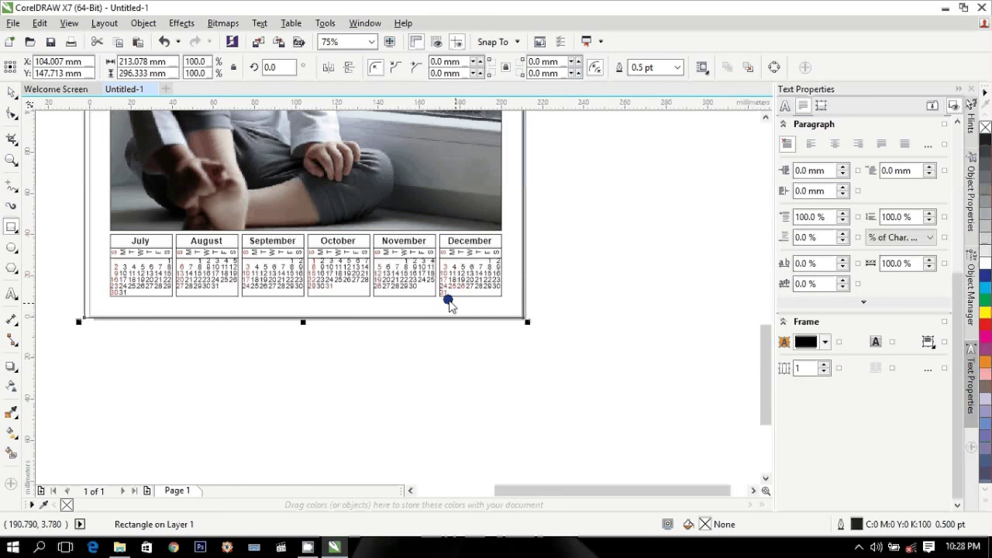
Step: Adjust the sides of the page-covering rectangle to the page edges, making it about 210.4 mm wide
{"action": "scroll", "coordinate": [449, 304], "scroll_direction": "up", "scroll_amount": 3}
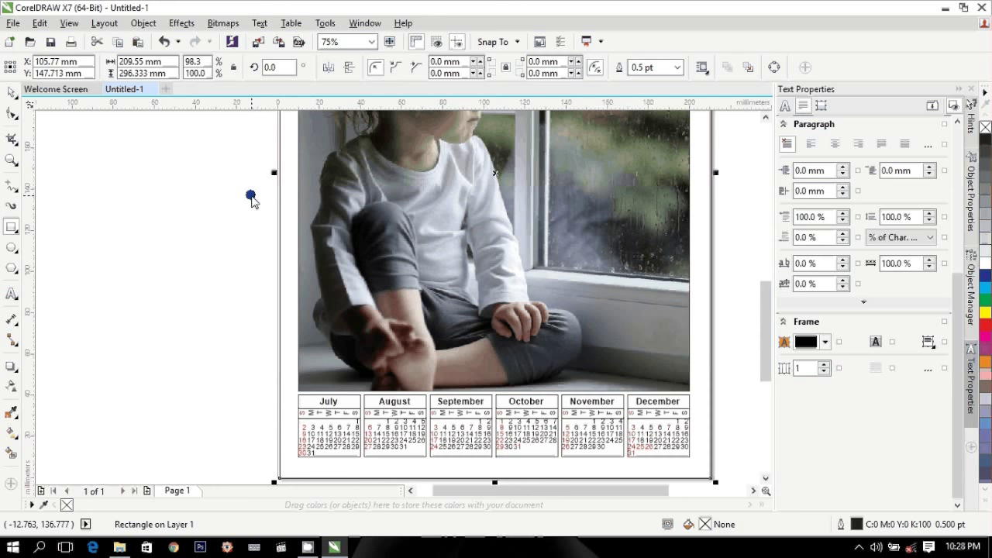
{"action": "scroll", "coordinate": [251, 199], "scroll_direction": "up", "scroll_amount": 2}
{"action": "left_click_drag", "start_coordinate": [373, 376], "coordinate": [359, 393]}
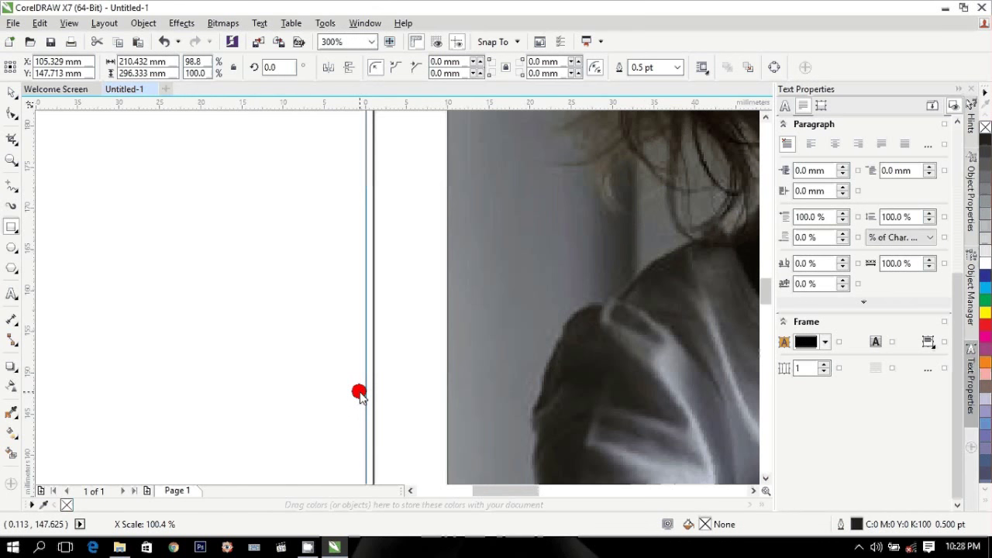
{"action": "left_click_drag", "start_coordinate": [359, 393], "coordinate": [360, 393]}
Step: Fill the page-covering rectangle with yellow (C:0 M:0 Y:100 K:0) and send it to the back of the page
{"action": "scroll", "coordinate": [636, 280], "scroll_direction": "down", "scroll_amount": 5}
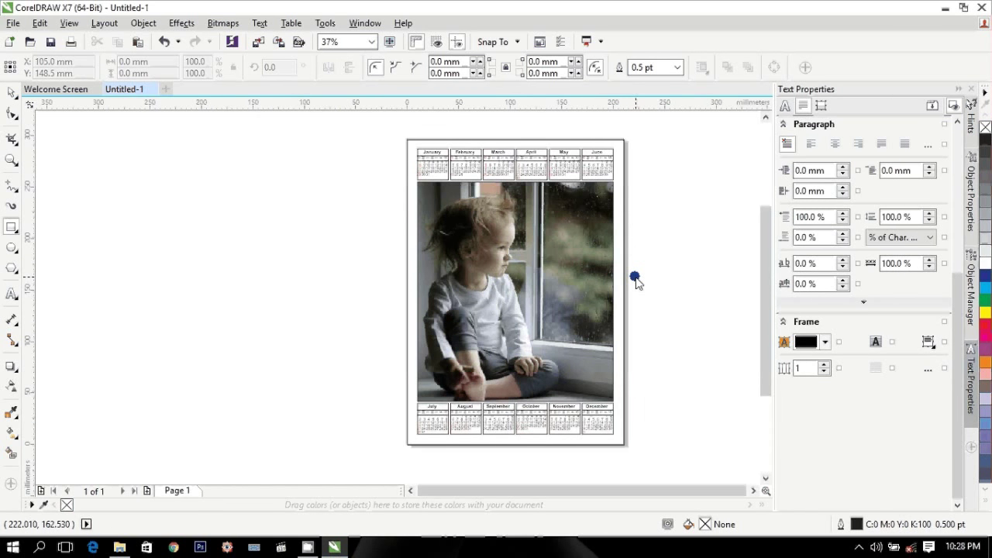
{"action": "left_click_drag", "start_coordinate": [984, 312], "coordinate": [432, 144]}
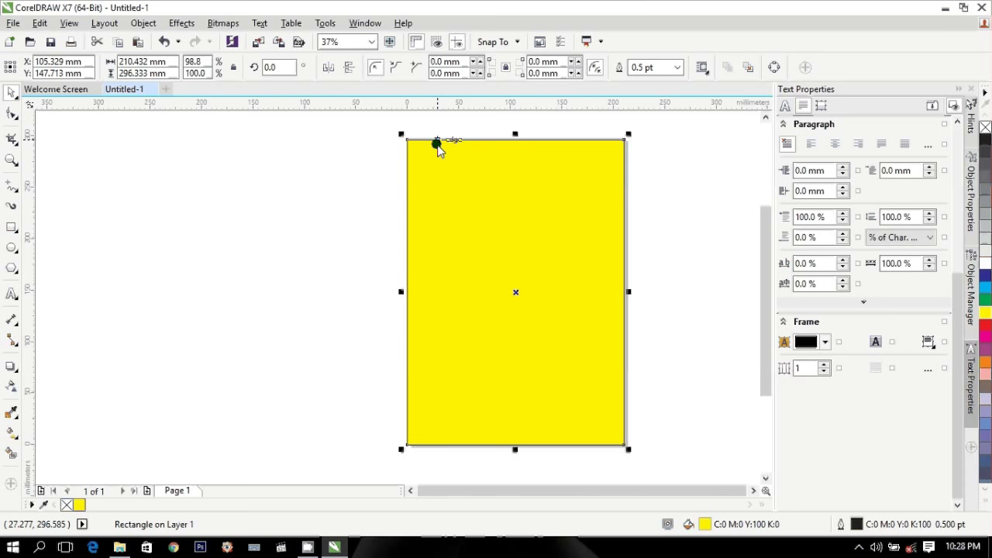
{"action": "right_click", "coordinate": [438, 149]}
{"action": "mouse_move", "coordinate": [450, 209]}
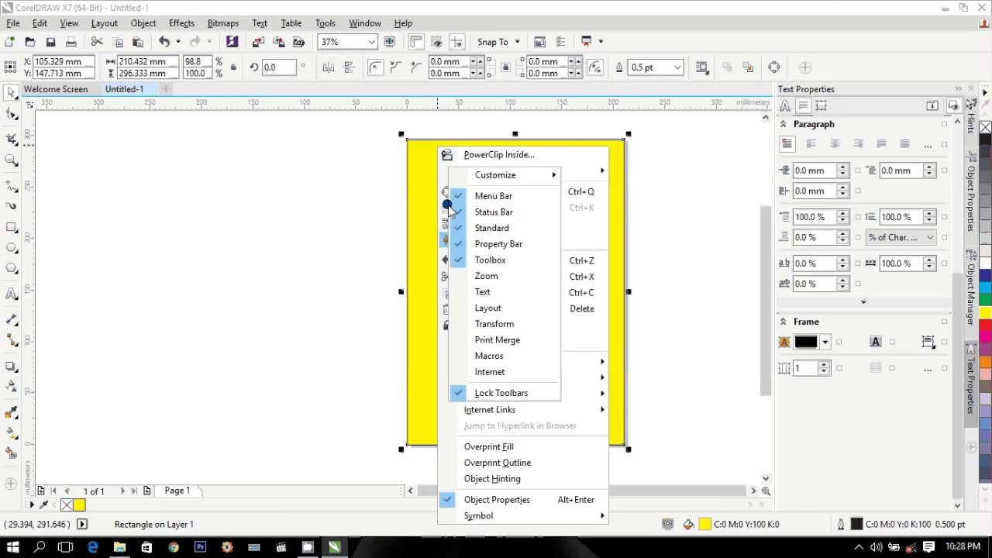
{"action": "right_click", "coordinate": [539, 159]}
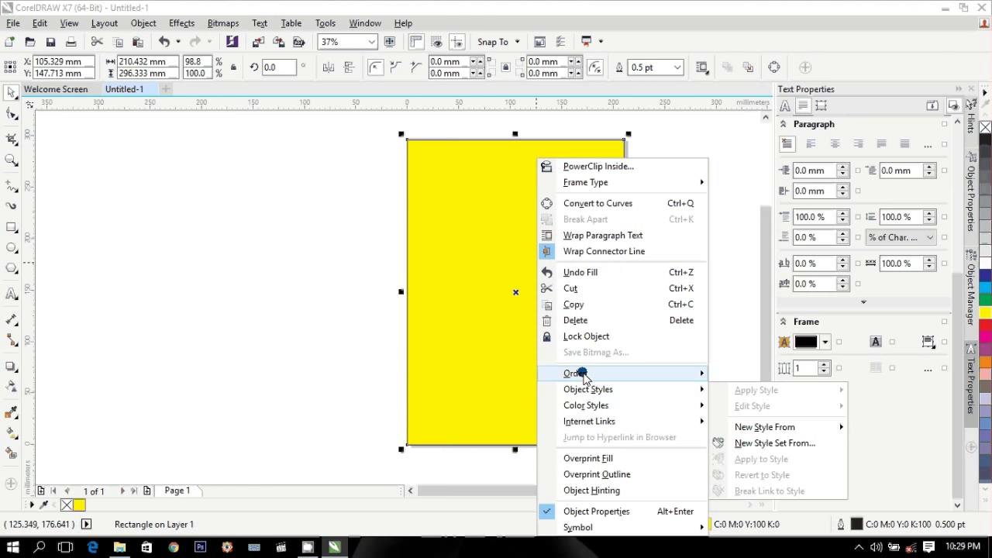
{"action": "mouse_move", "coordinate": [659, 380]}
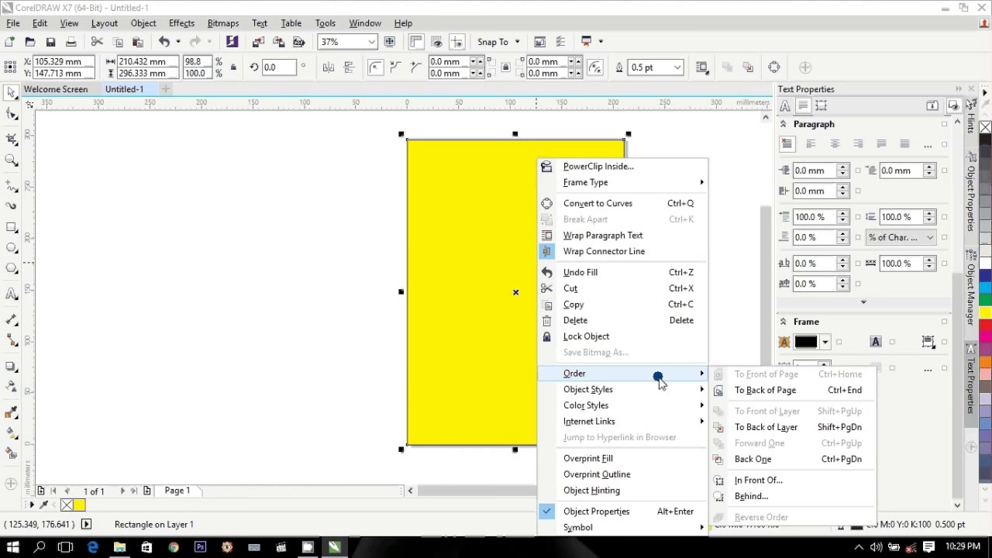
{"action": "left_click", "coordinate": [766, 390]}
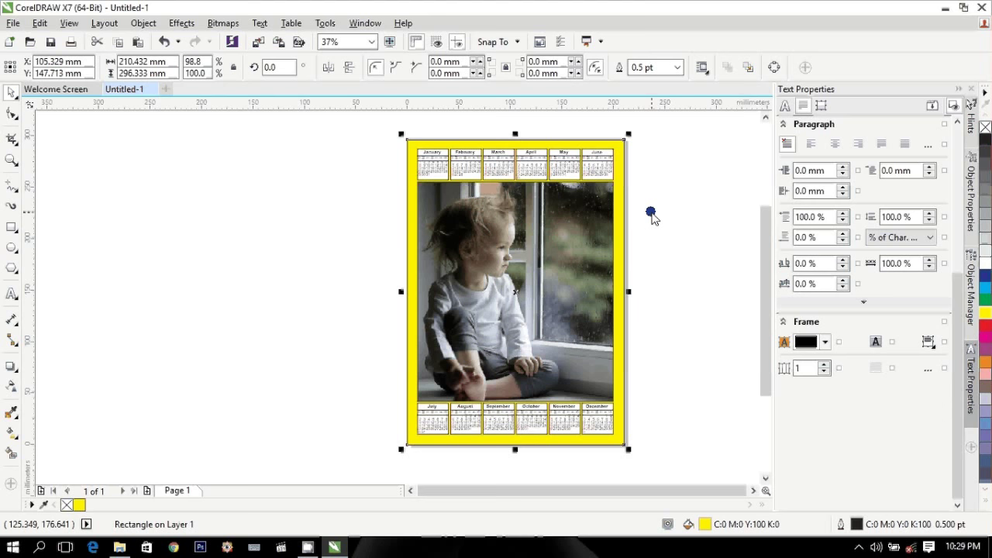
Step: Change the background rectangle's uniform fill to the brown C:46 M:52 Y:53 K:15 (#89756E)
{"action": "double_click", "coordinate": [706, 525]}
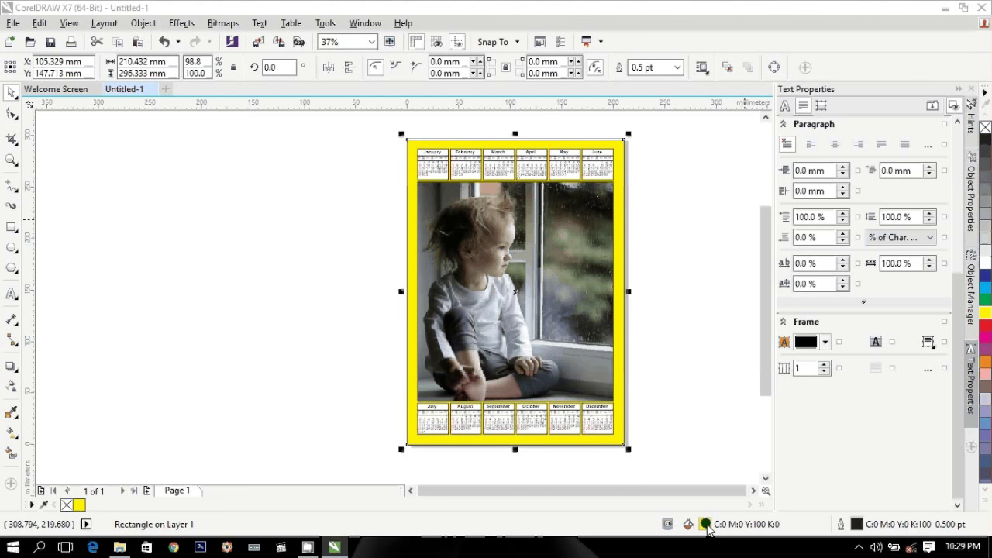
{"action": "left_click", "coordinate": [476, 203]}
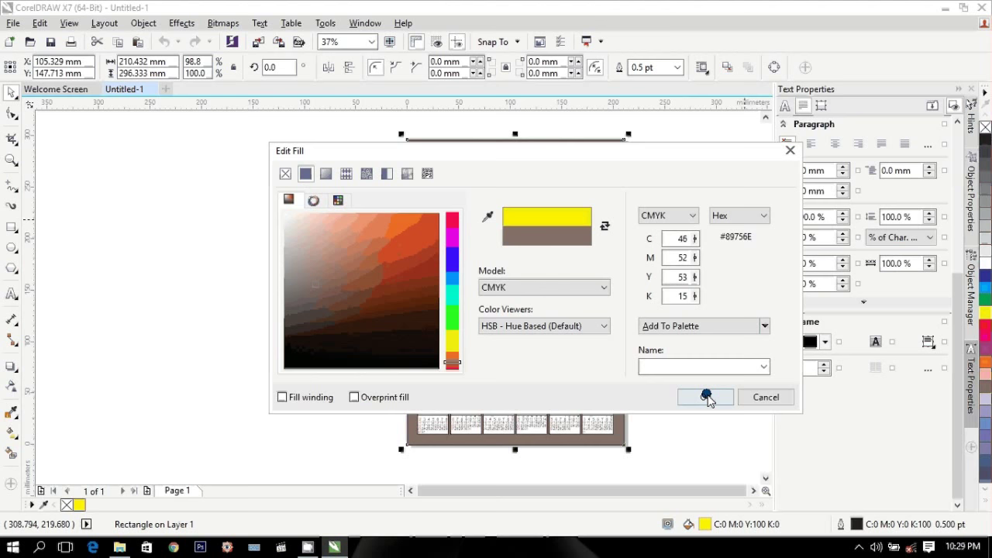
{"action": "left_click", "coordinate": [706, 397]}
Step: Examine the calendar's month grids, picture and brown border up close, and check the whole page
{"action": "scroll", "coordinate": [680, 197], "scroll_direction": "up", "scroll_amount": 2}
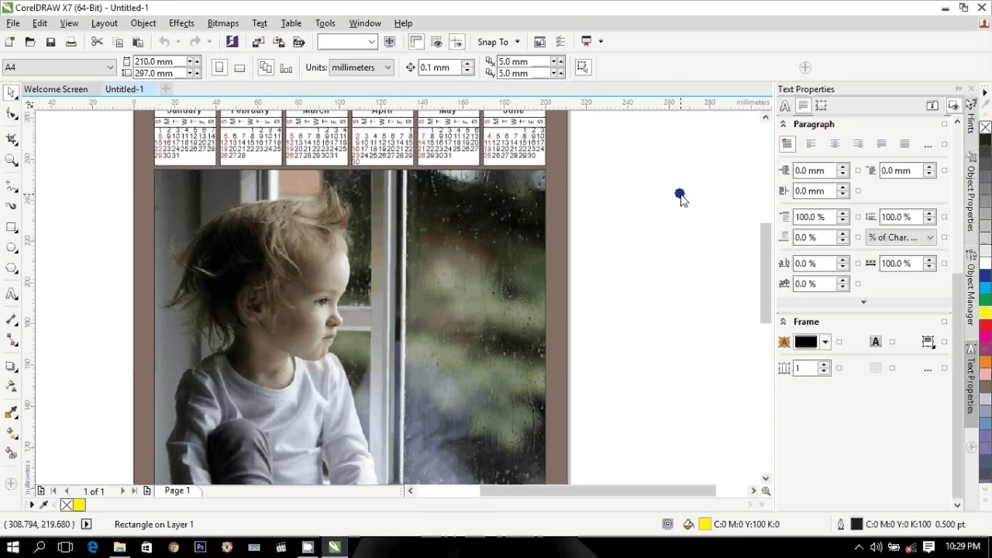
{"action": "left_click_drag", "start_coordinate": [765, 275], "coordinate": [777, 341]}
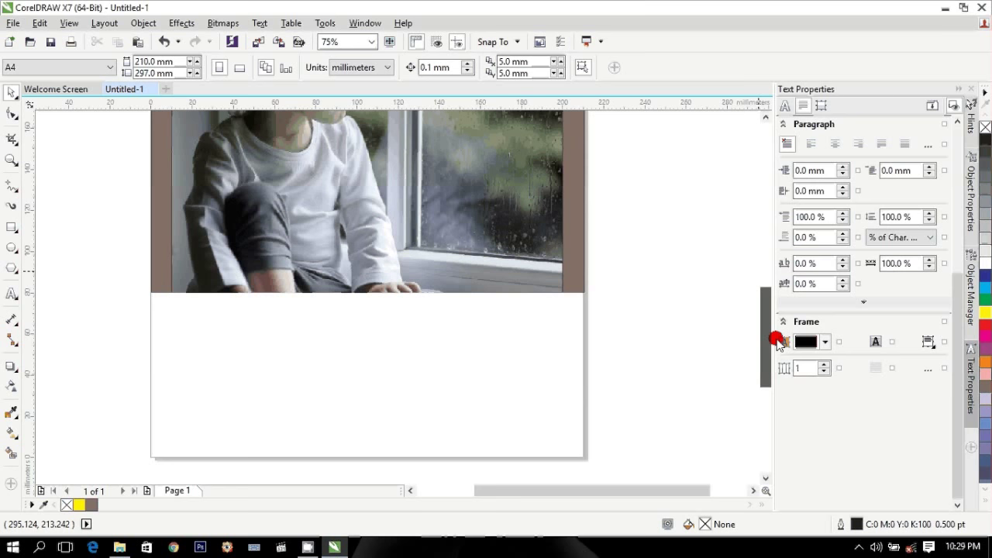
{"action": "scroll", "coordinate": [199, 277], "scroll_direction": "down", "scroll_amount": 4}
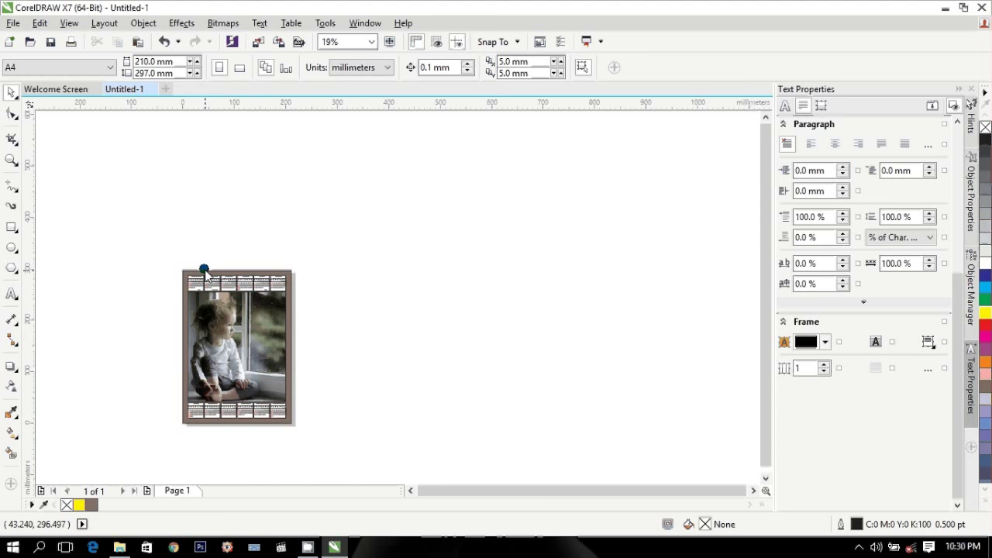
{"action": "left_click", "coordinate": [204, 271]}
{"action": "scroll", "coordinate": [326, 289], "scroll_direction": "up", "scroll_amount": 2}
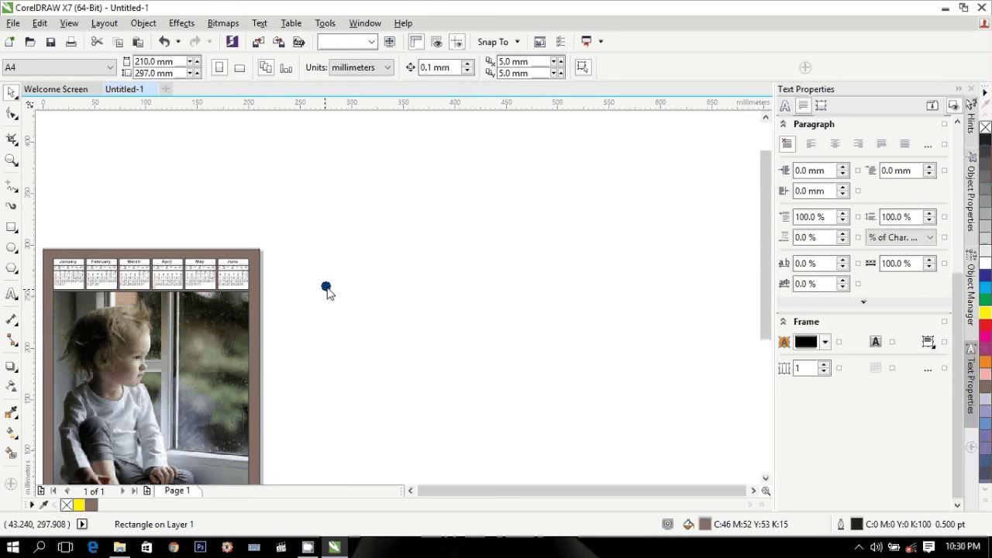
{"action": "left_click_drag", "start_coordinate": [245, 135], "coordinate": [565, 426]}
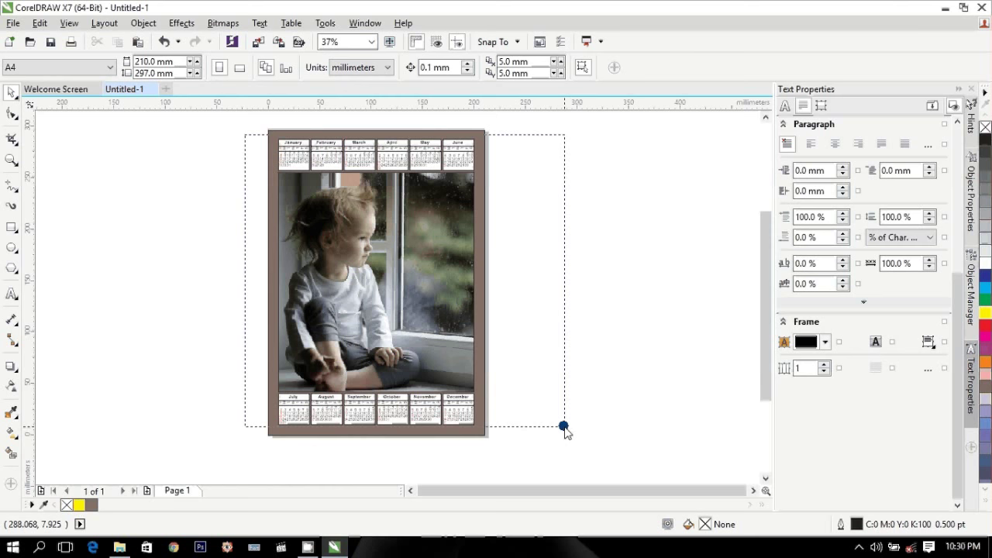
{"action": "left_click_drag", "start_coordinate": [565, 426], "coordinate": [565, 427]}
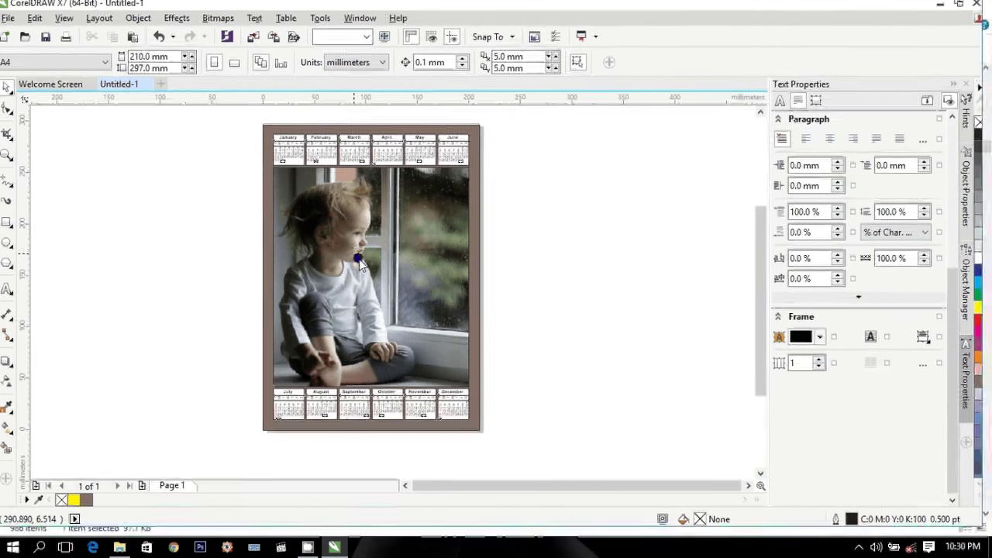
Step: Switch to the hd wallpapers folder in File Explorer
{"action": "key", "text": "alt+Tab"}
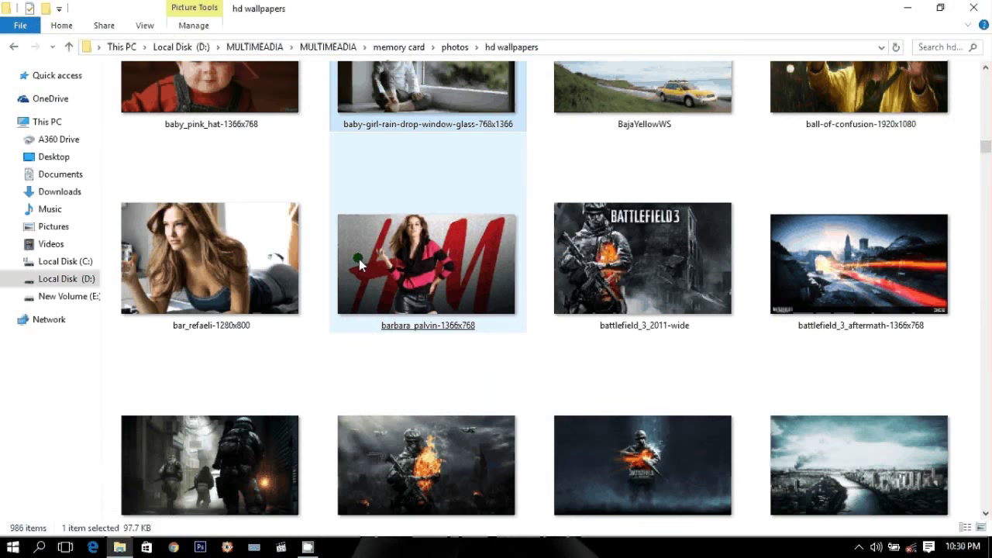